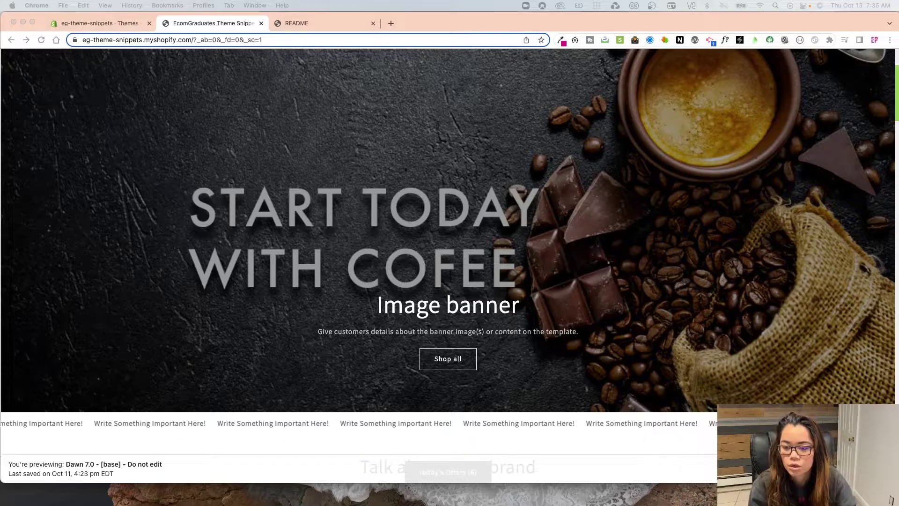
- Open and close the header wishlist drawer, then browse the storefront products
scroll(594, 219, up, 5)
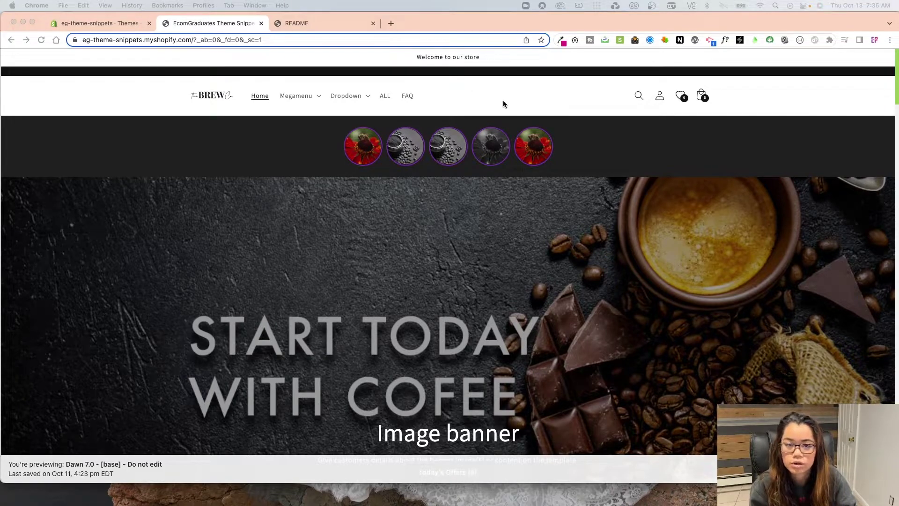
click(682, 97)
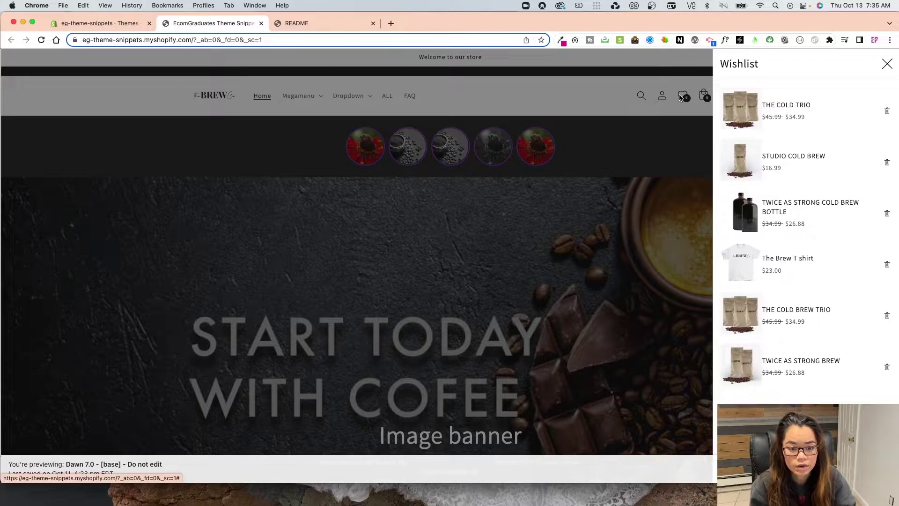
click(681, 98)
scroll(523, 302, down, 3)
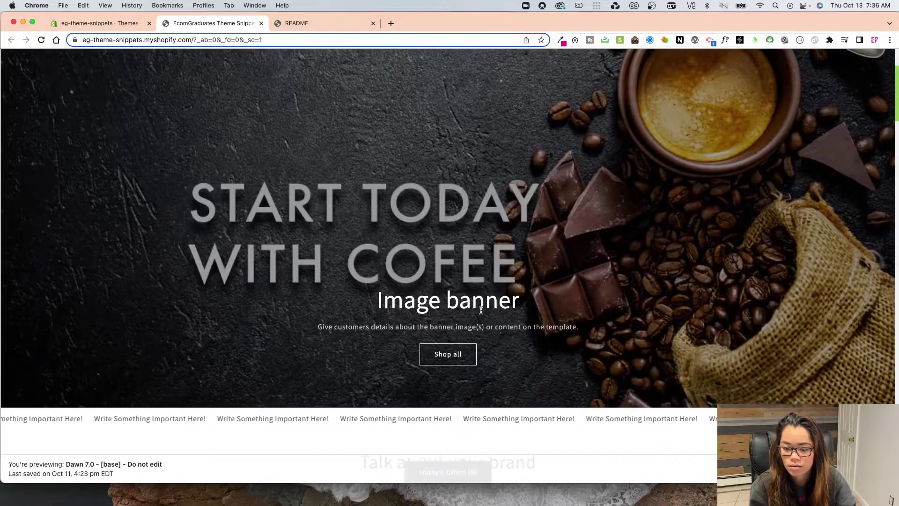
scroll(452, 318, down, 5)
scroll(449, 300, down, 2)
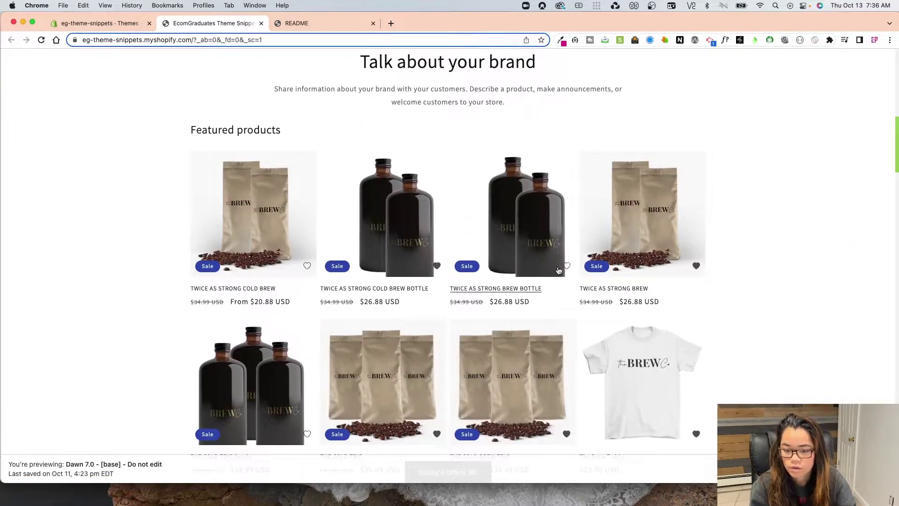
scroll(578, 279, up, 3)
scroll(577, 280, up, 10)
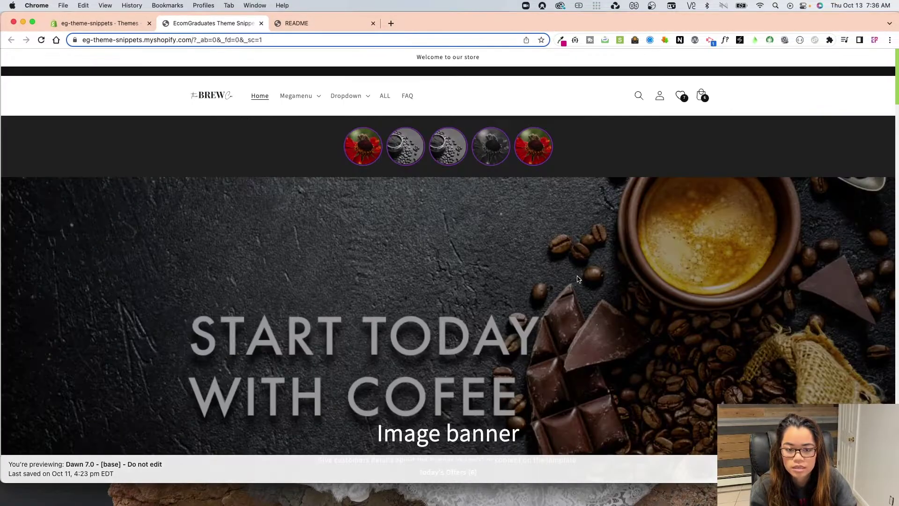
scroll(589, 298, down, 3)
scroll(589, 298, down, 10)
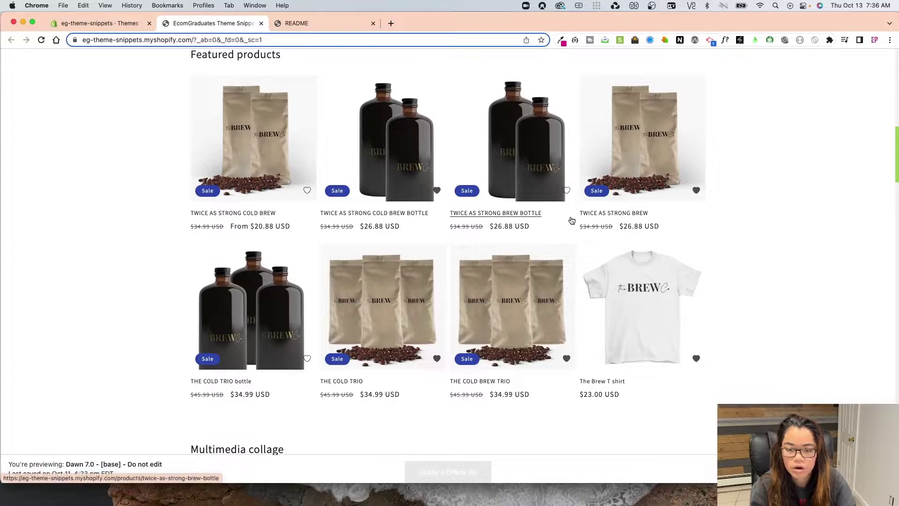
- Add the Twice As Strong Brew Bottle to the wishlist, then remove it
click(527, 154)
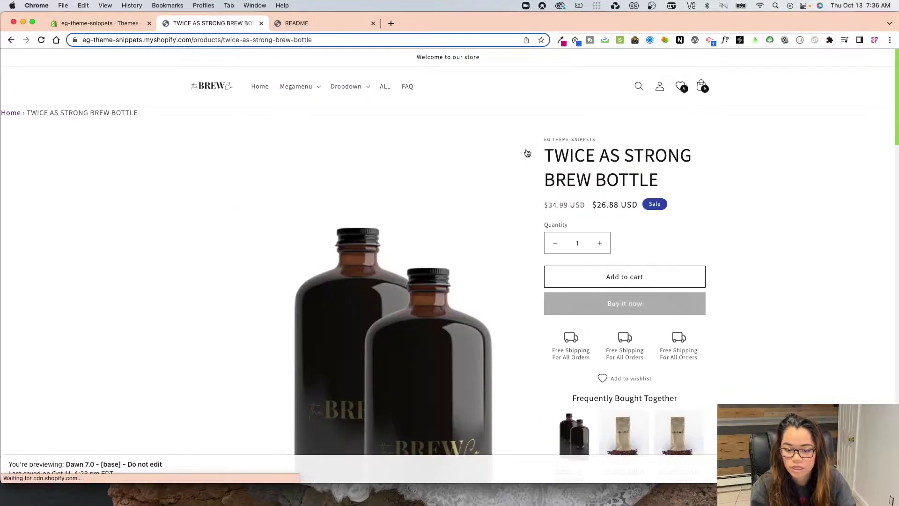
click(644, 379)
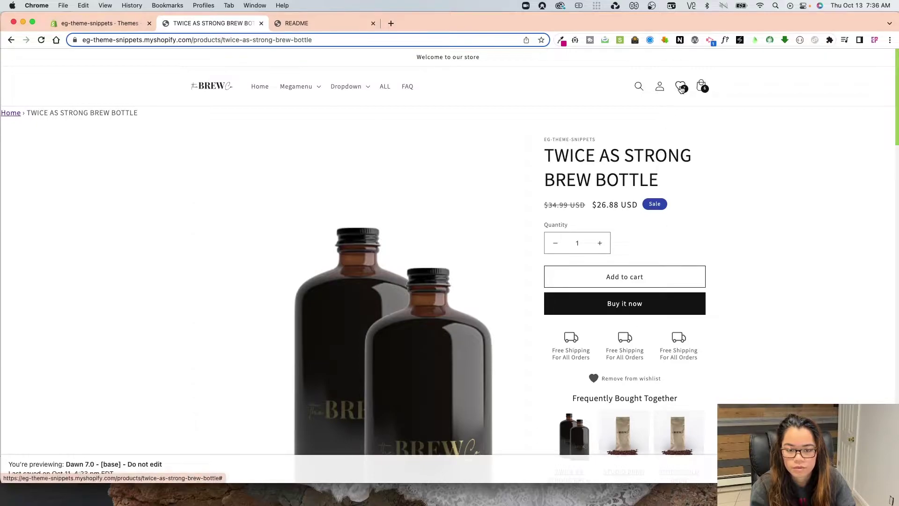
click(645, 383)
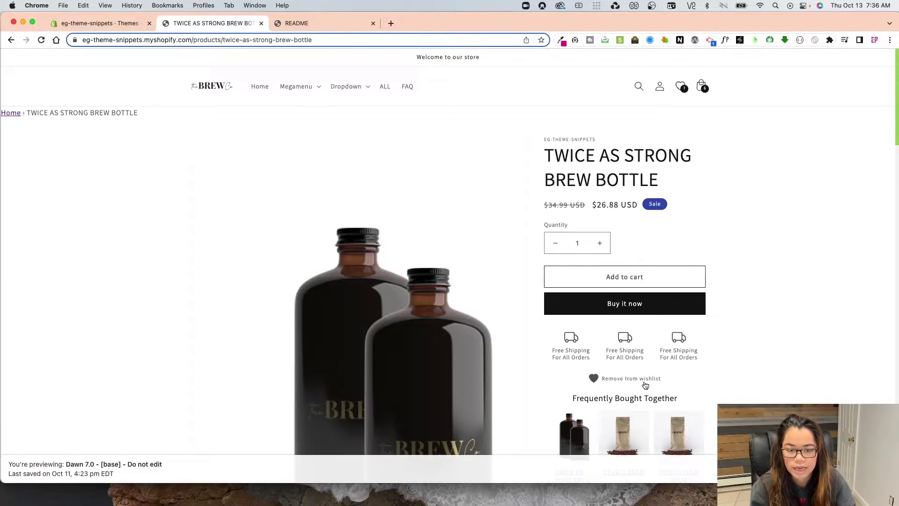
- Open The Cold Trio from the wishlist drawer and review its six saved items
click(684, 91)
click(732, 110)
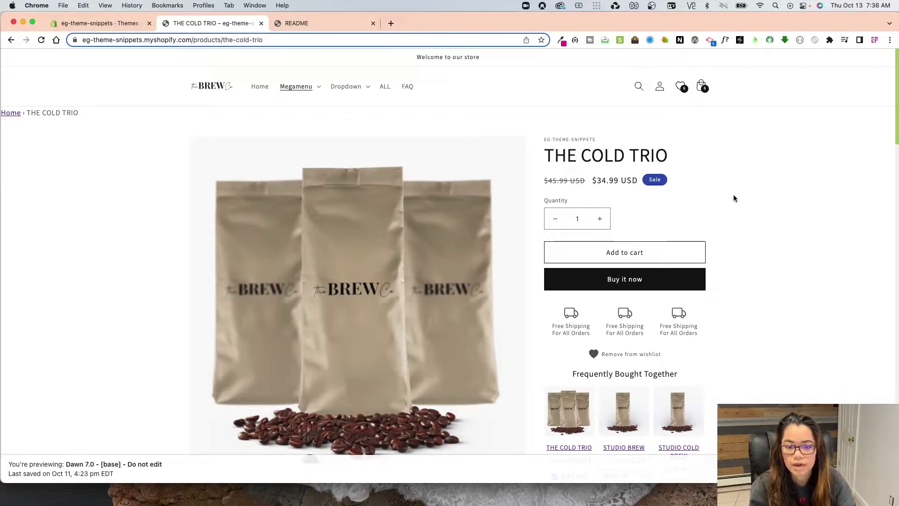
click(680, 84)
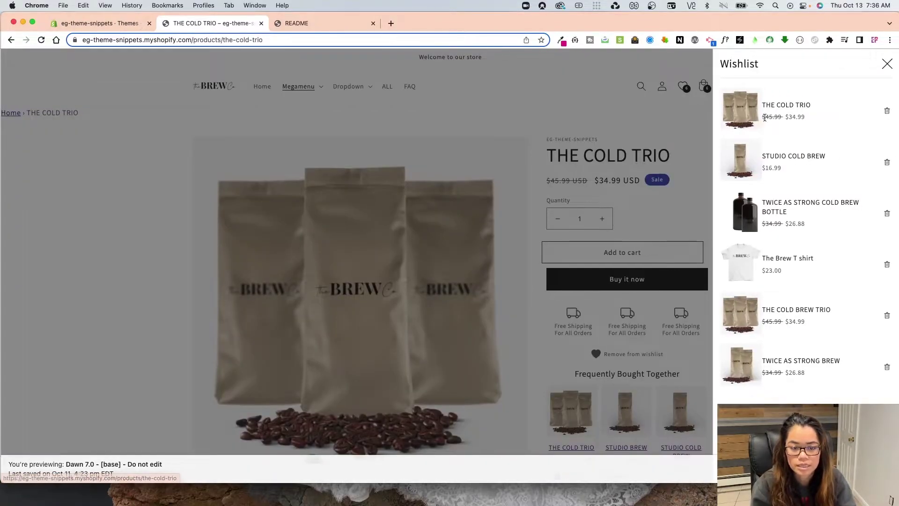
click(668, 128)
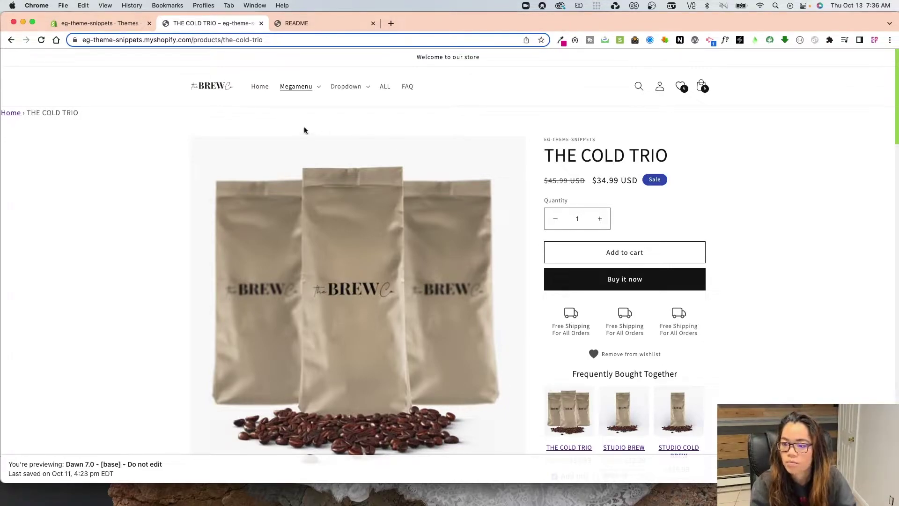
- Read the README installation guide, then return to the eg-theme-snippets Themes admin page
click(331, 26)
scroll(422, 299, down, 2)
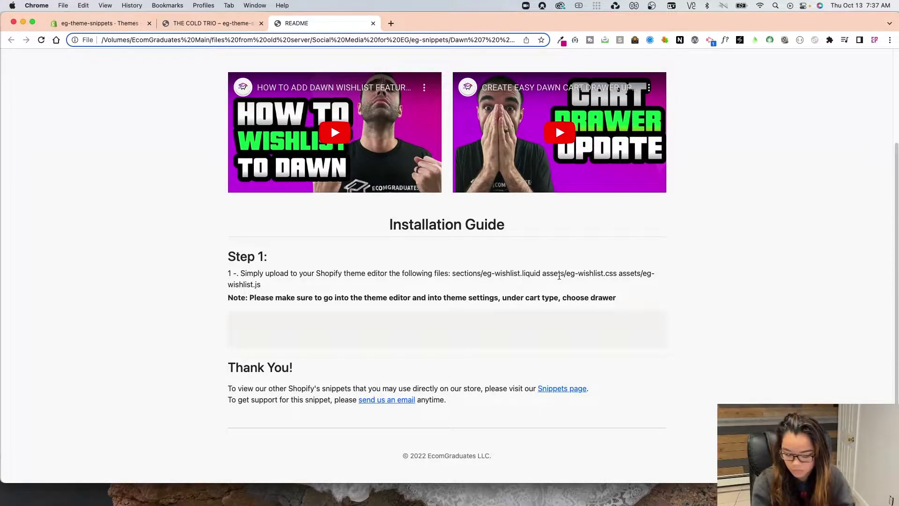
click(115, 26)
click(229, 170)
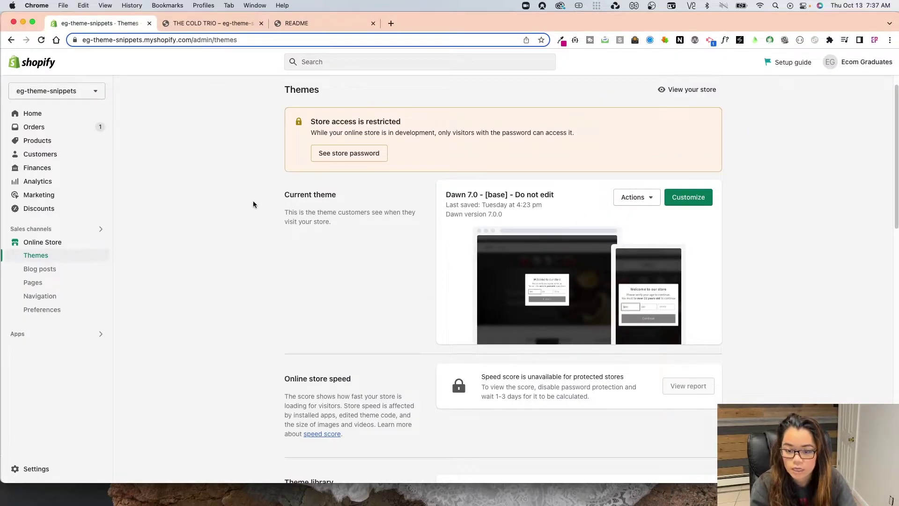
- Preview the Copy of Dawn 7.0 test theme and check its wishlist drawer
scroll(413, 271, down, 5)
scroll(413, 274, down, 1)
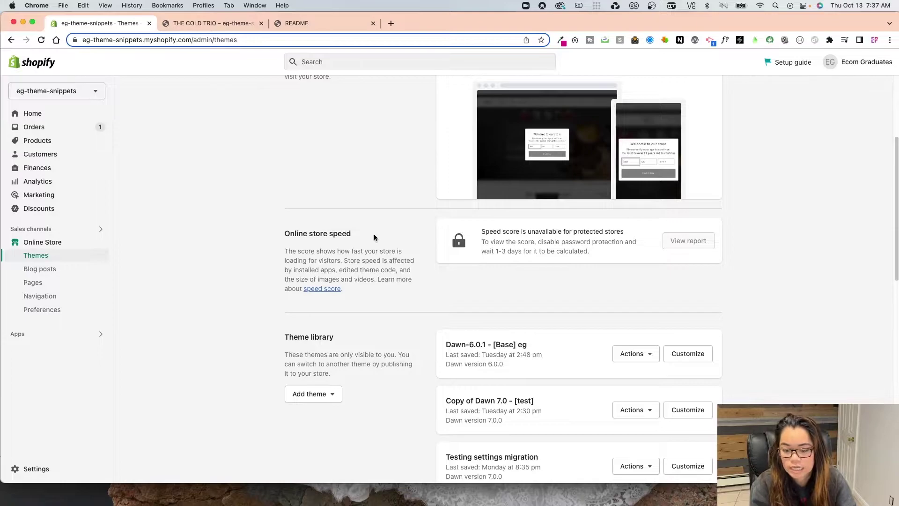
scroll(421, 337, down, 1)
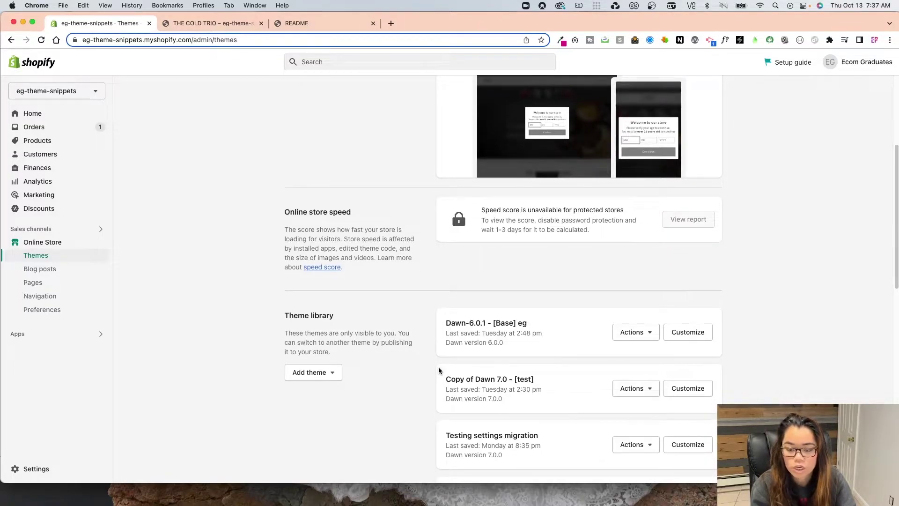
click(637, 389)
click(628, 215)
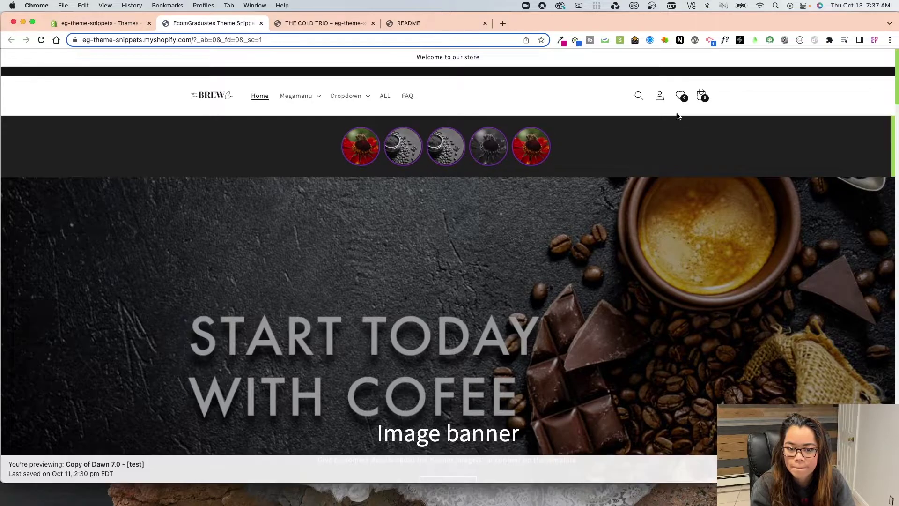
click(679, 96)
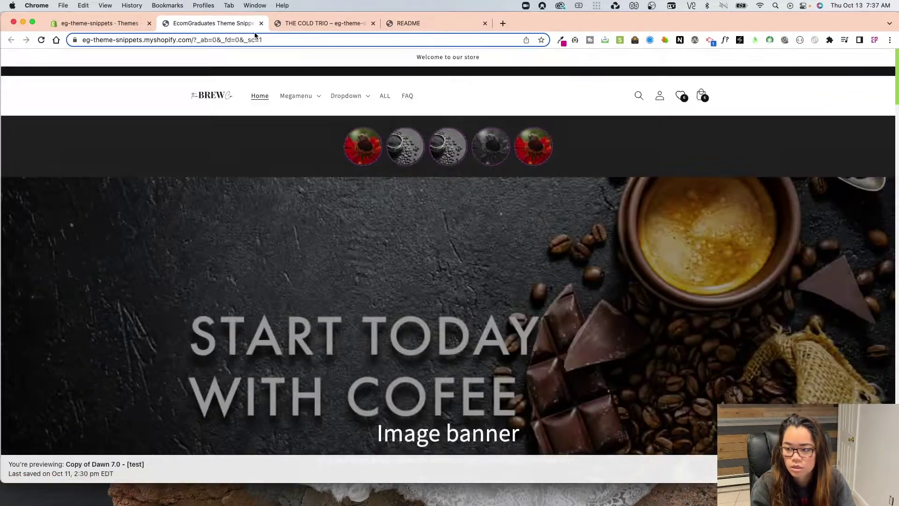
click(261, 23)
click(406, 293)
- Preview the newly added Dawn 7.0.1 theme from the theme library
scroll(420, 324, down, 2)
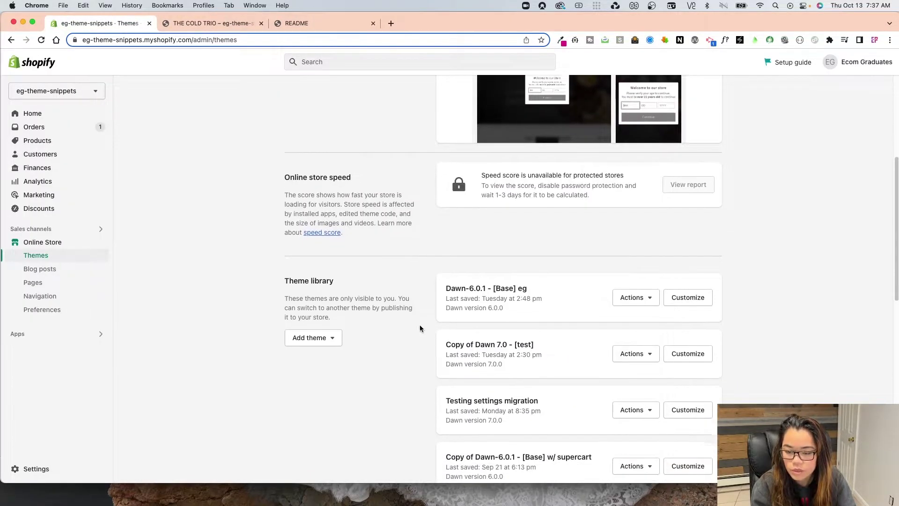
scroll(419, 328, down, 8)
scroll(417, 331, down, 2)
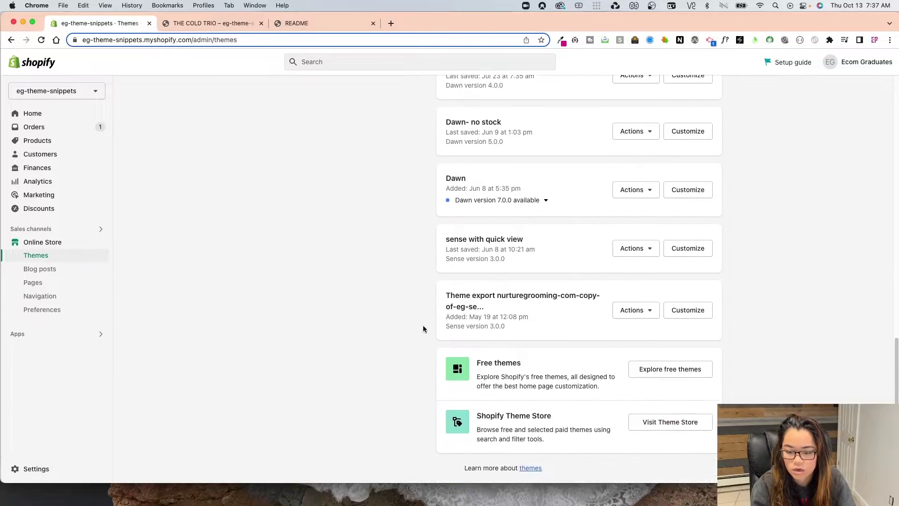
scroll(381, 308, down, 2)
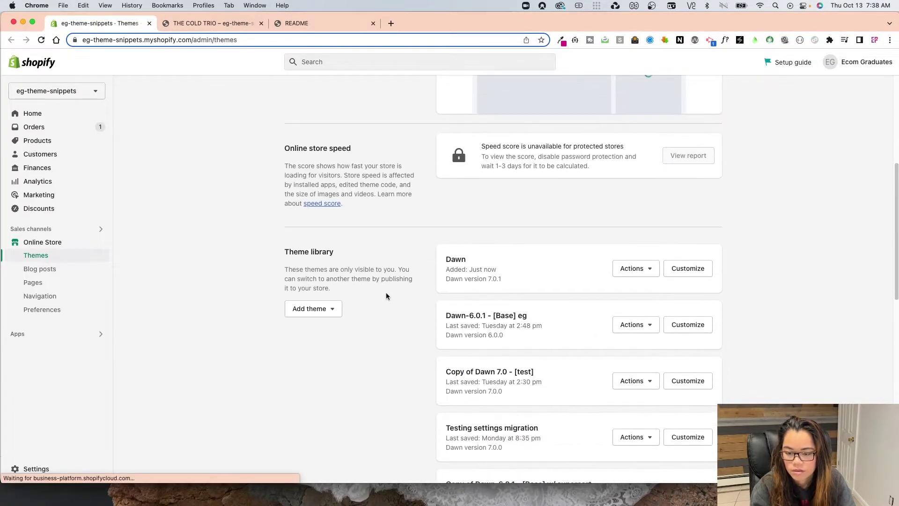
mouse_move(441, 267)
mouse_down()
mouse_move(466, 259)
mouse_move(513, 281)
mouse_up()
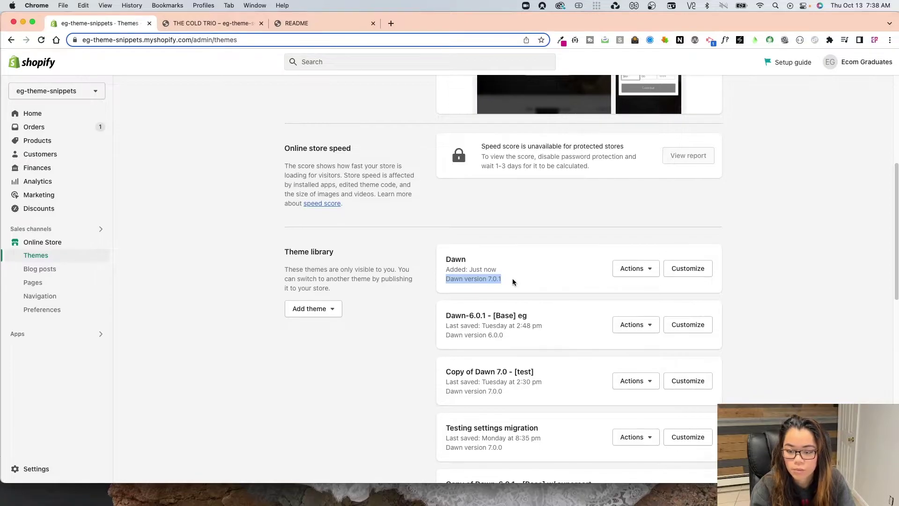
click(636, 268)
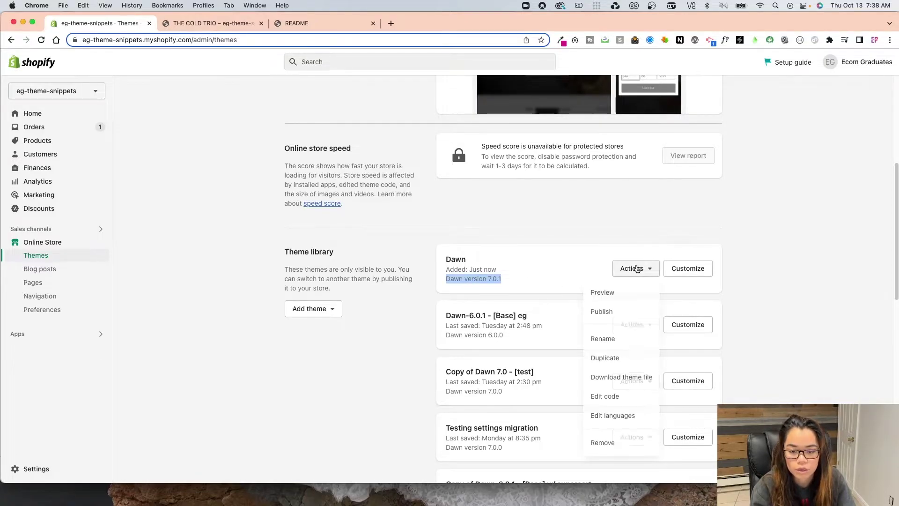
click(613, 292)
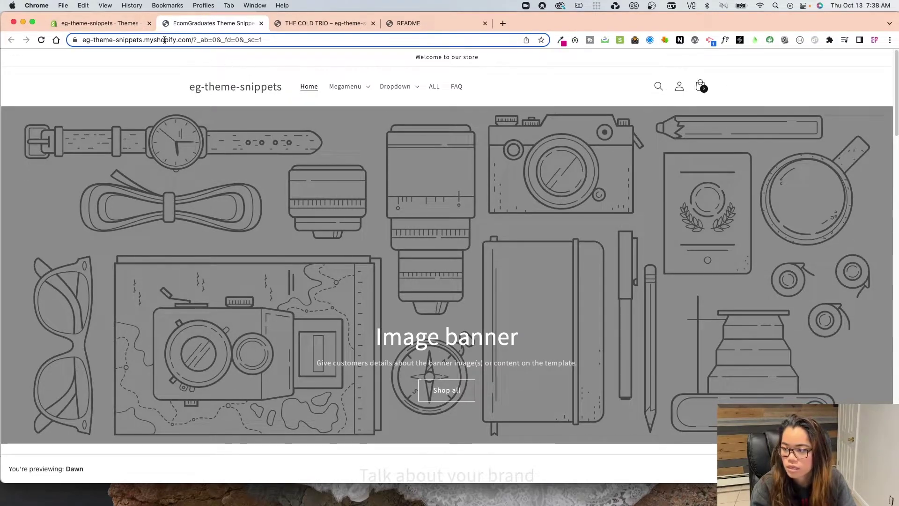
- Open Edit code for the new Dawn 7.0.1 theme
click(100, 23)
click(632, 268)
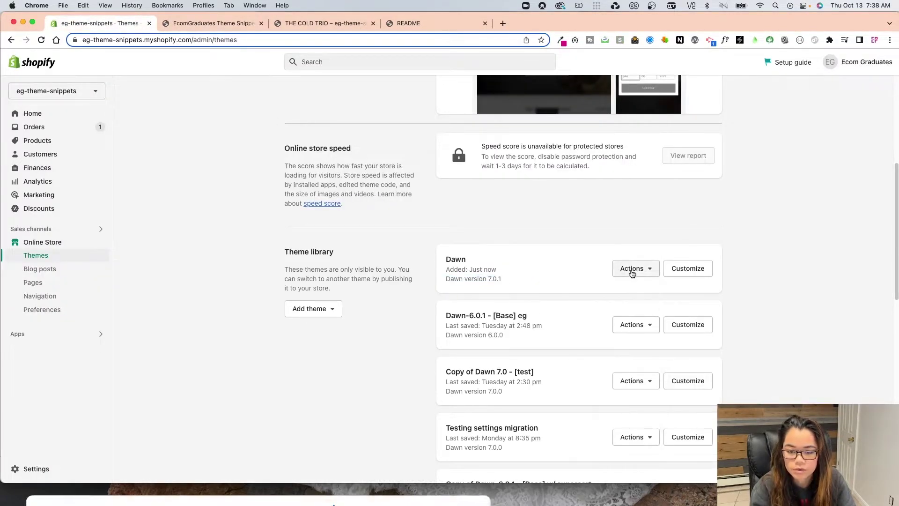
click(617, 398)
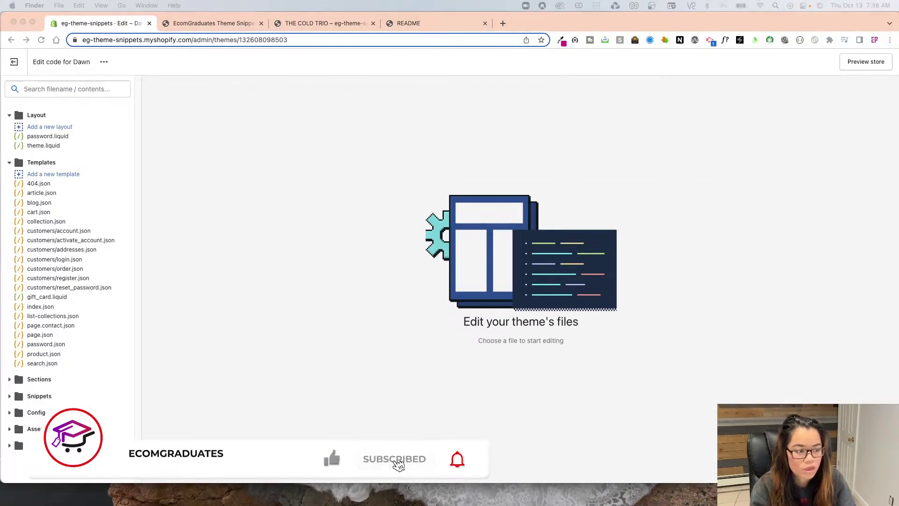
- Check the installation guide, then collapse Templates and expand Sections in the Dawn code editor
key(super+Tab)
mouse_move(453, 81)
mouse_down()
mouse_move(297, 66)
mouse_move(897, 70)
mouse_up()
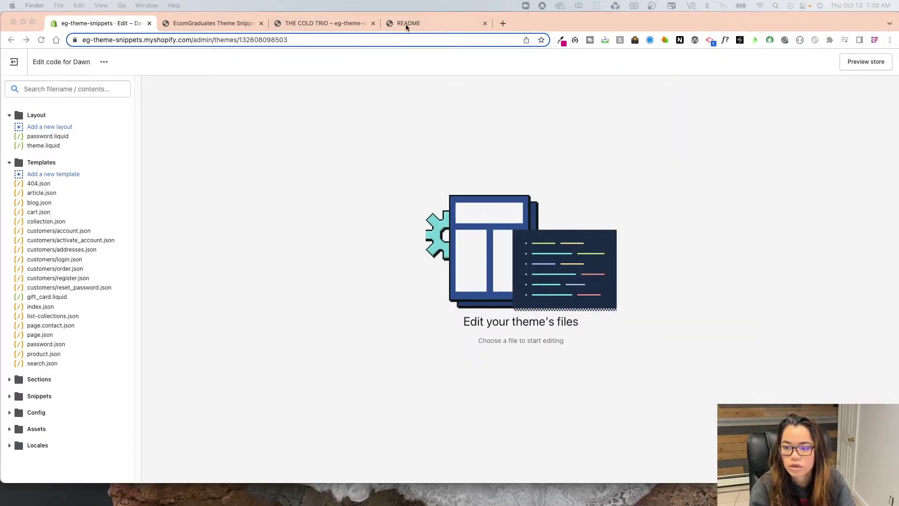
click(435, 24)
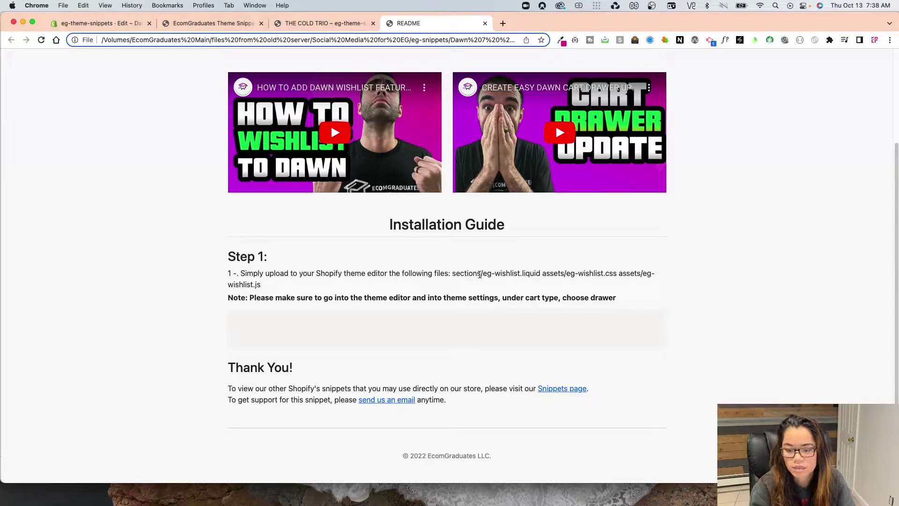
click(189, 26)
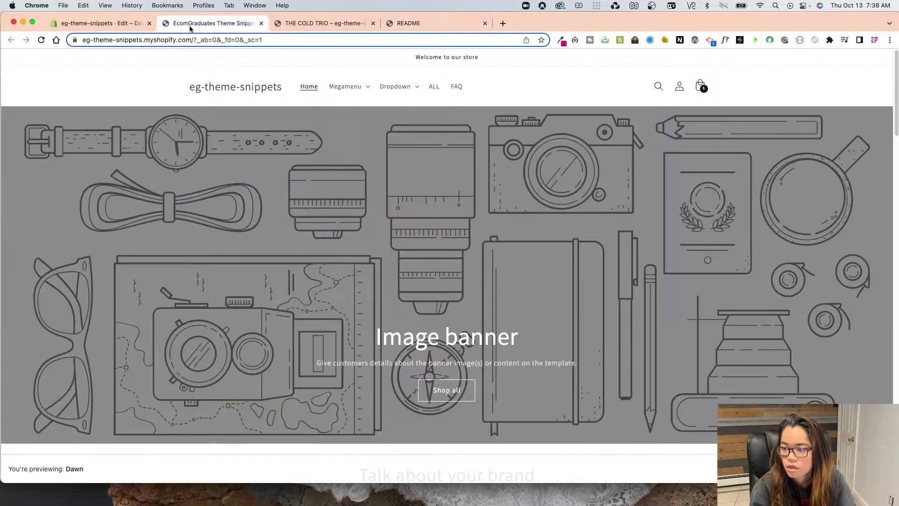
click(100, 23)
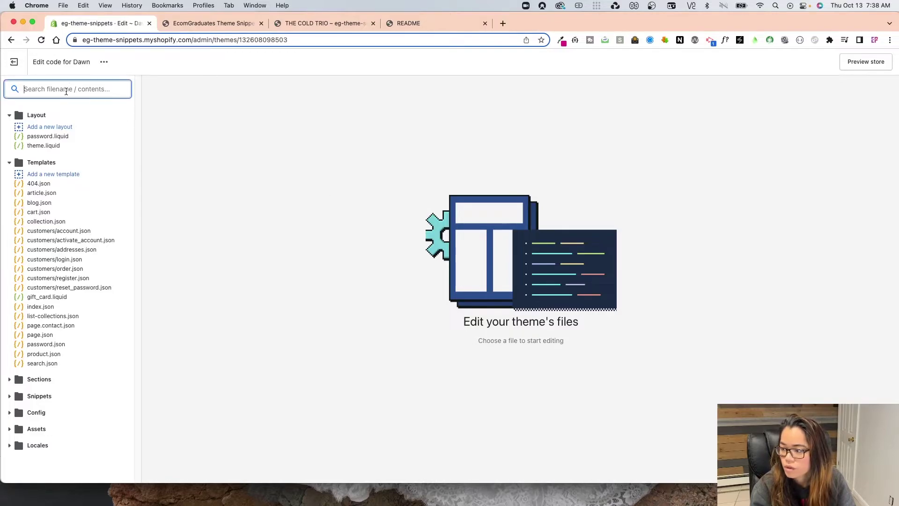
click(17, 164)
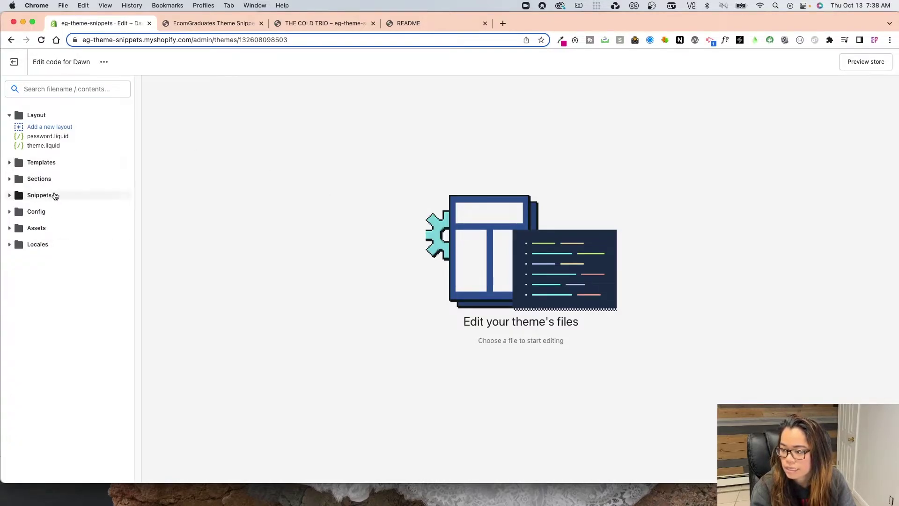
click(18, 178)
- Create a new section named eg-wishlist
click(50, 190)
click(454, 270)
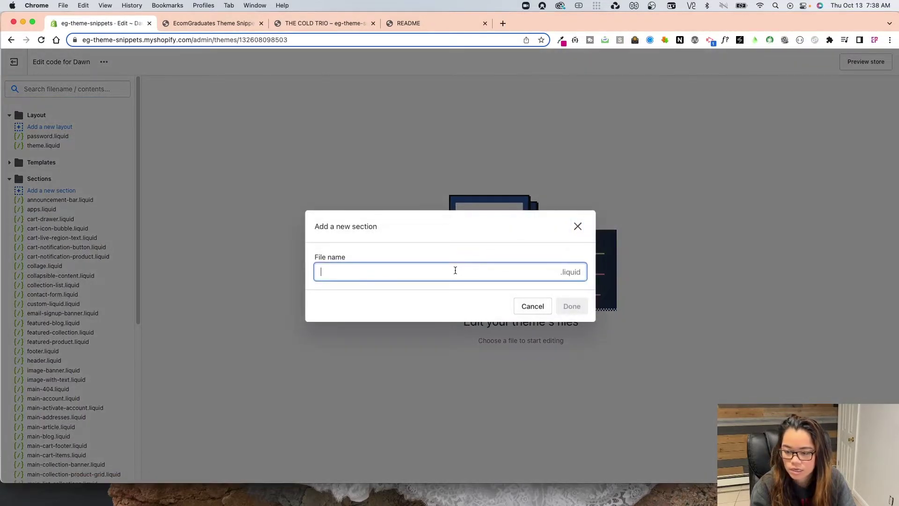
text(eg-wis)
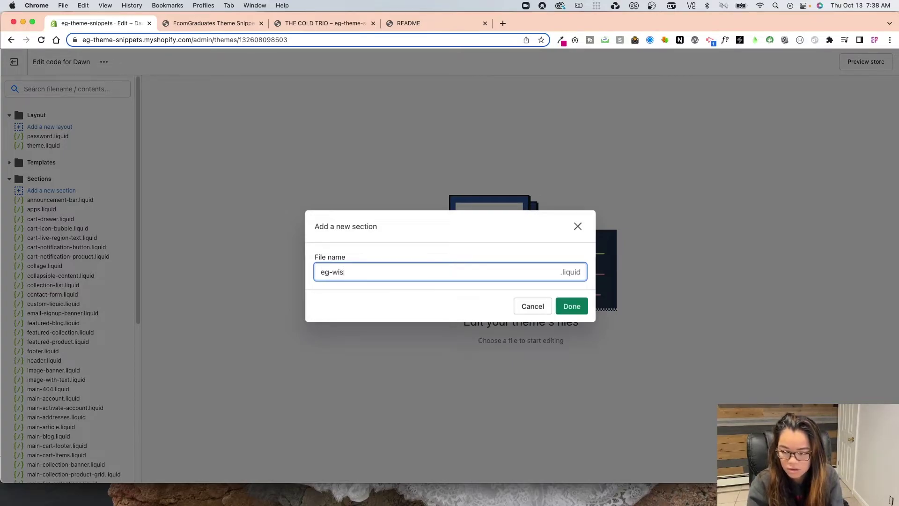
text(hlist)
key(Return)
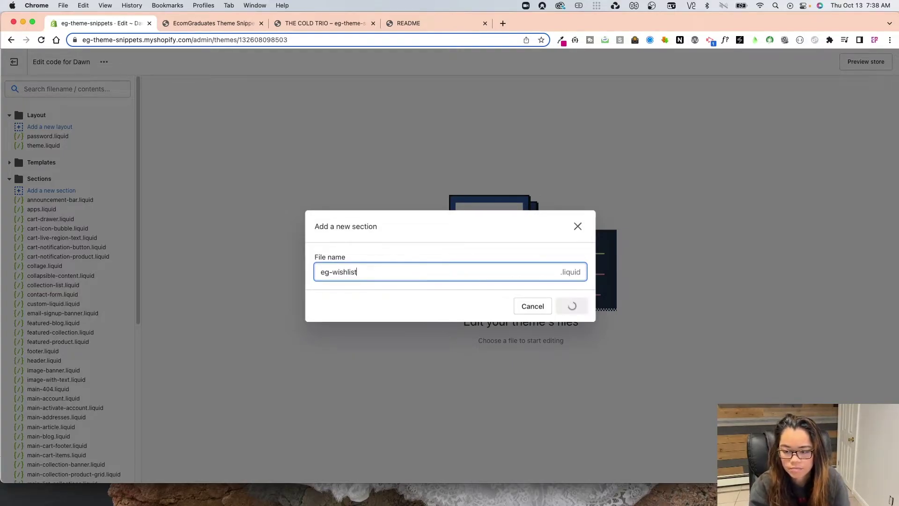
- Replace eg-wishlist.liquid's placeholder with the wishlist section code from TextEdit and save
click(891, 500)
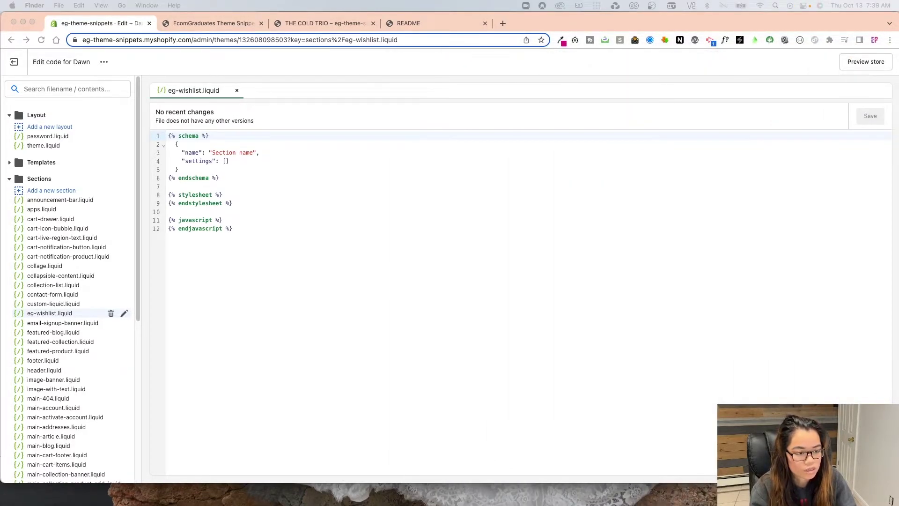
click(891, 500)
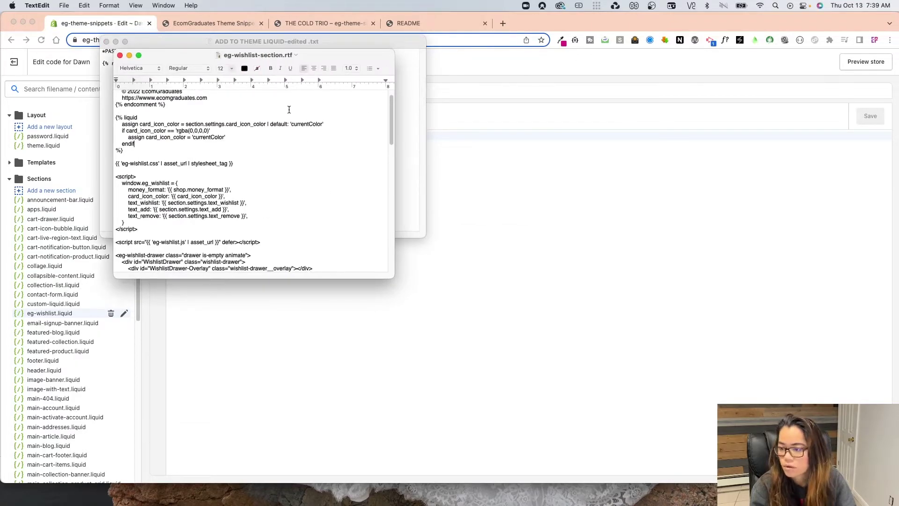
click(302, 145)
drag(261, 55, 378, 79)
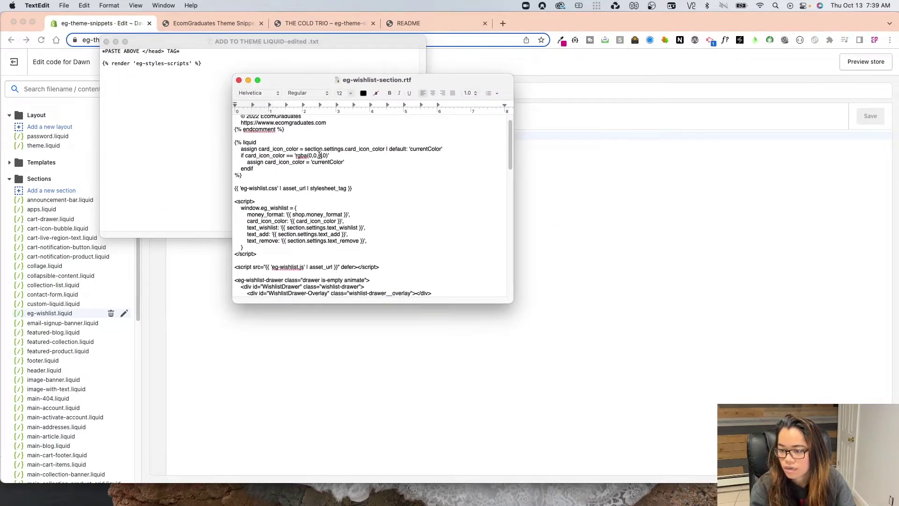
key(super+a)
click(106, 41)
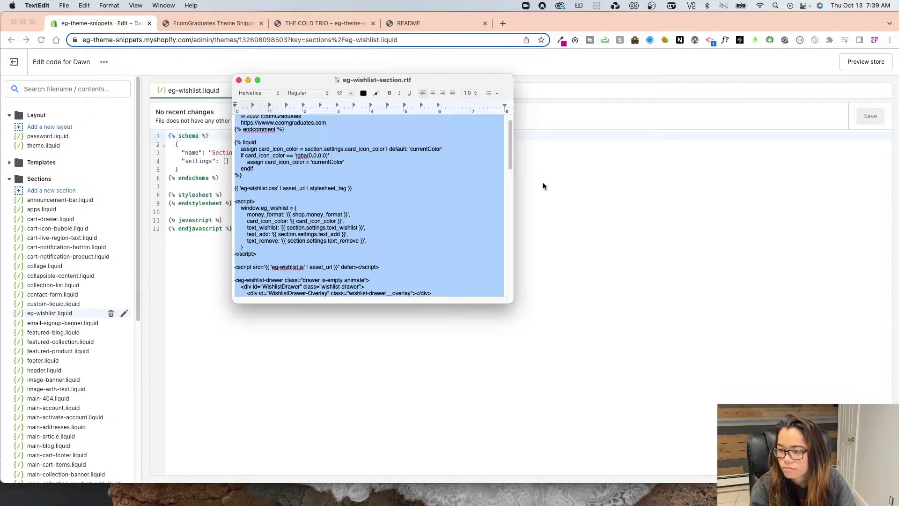
click(367, 140)
click(373, 195)
key(super+a)
key(super+v)
key(super+s)
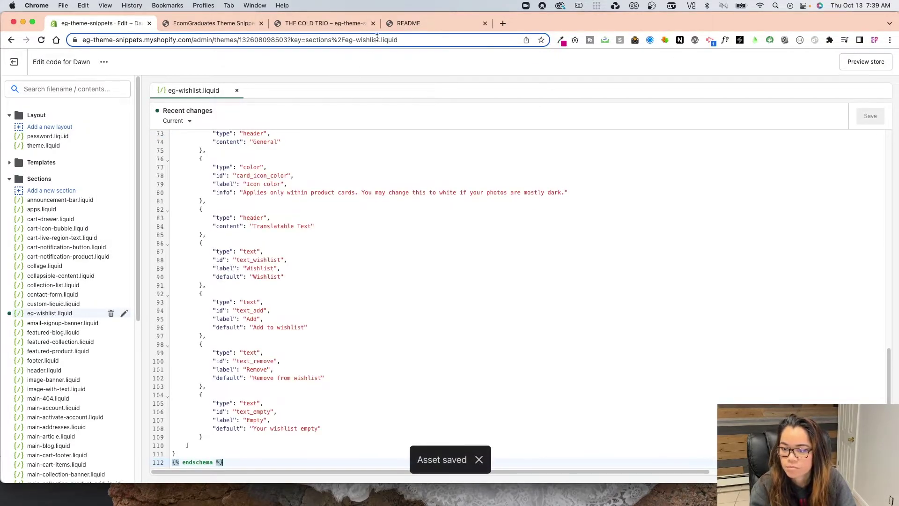
- Create a blank CSS asset named eg-wishlist.css
click(412, 23)
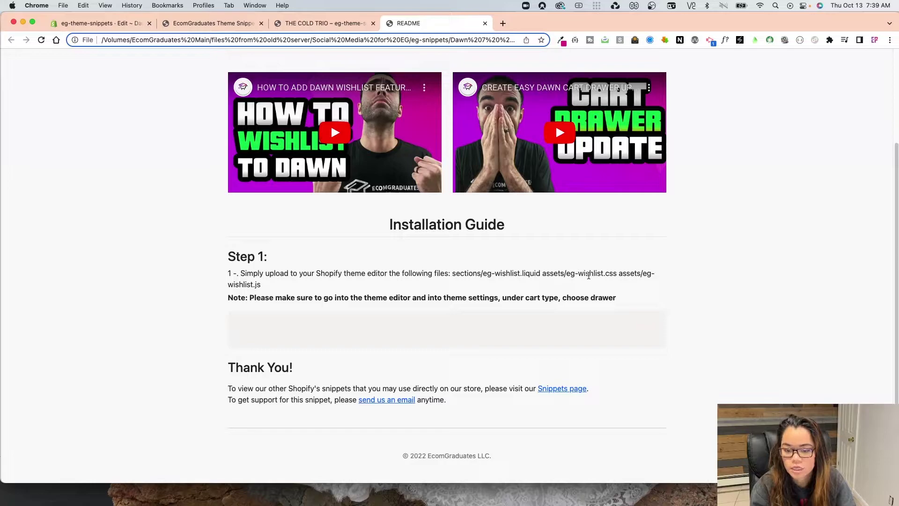
click(127, 29)
click(11, 179)
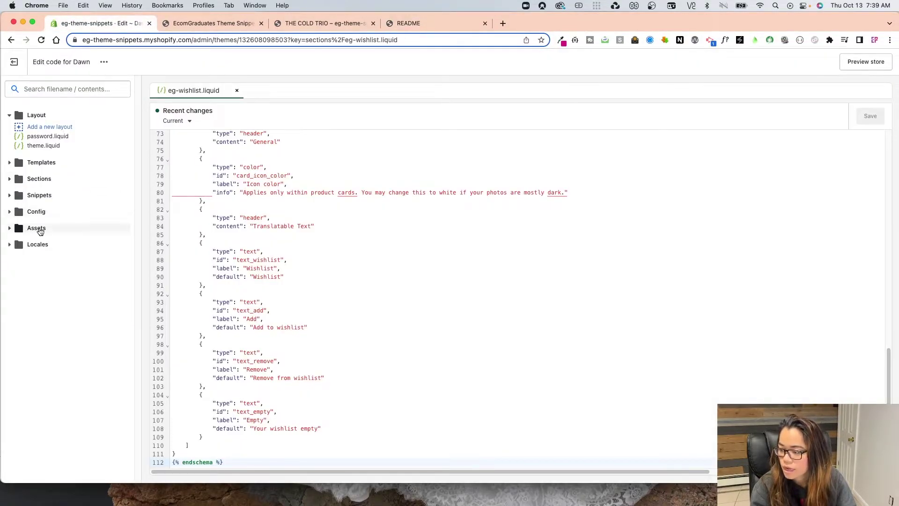
click(36, 228)
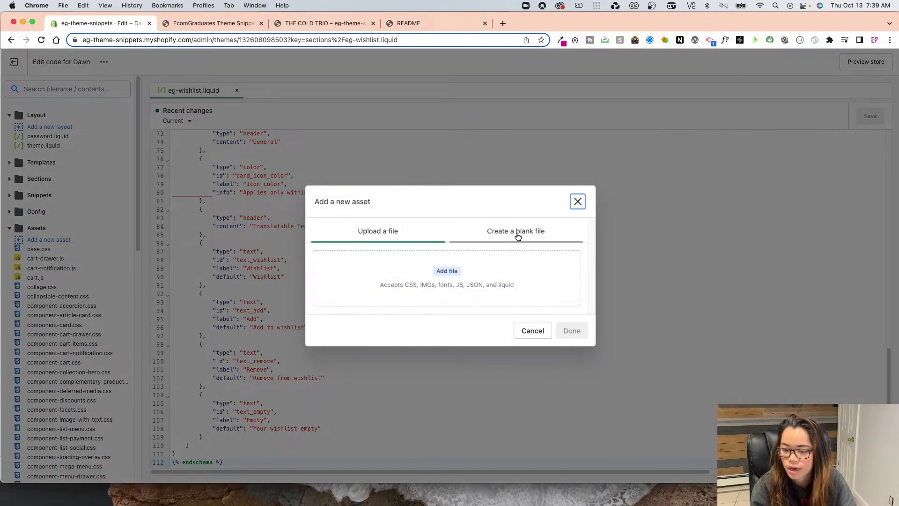
click(518, 237)
click(361, 300)
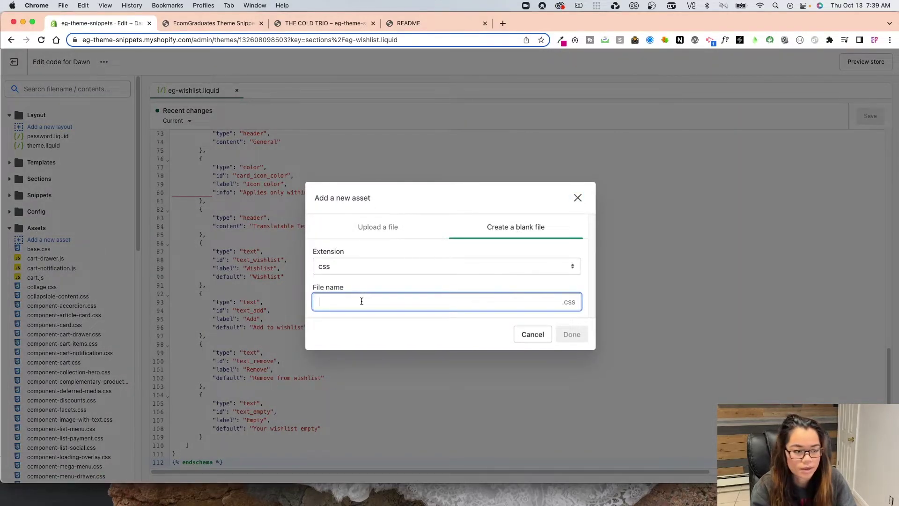
text(eg-wi)
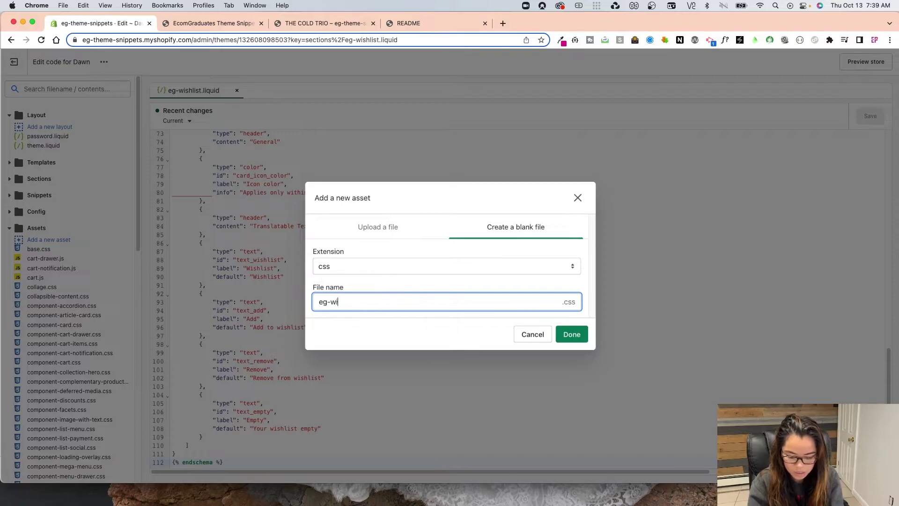
text(t)
click(571, 334)
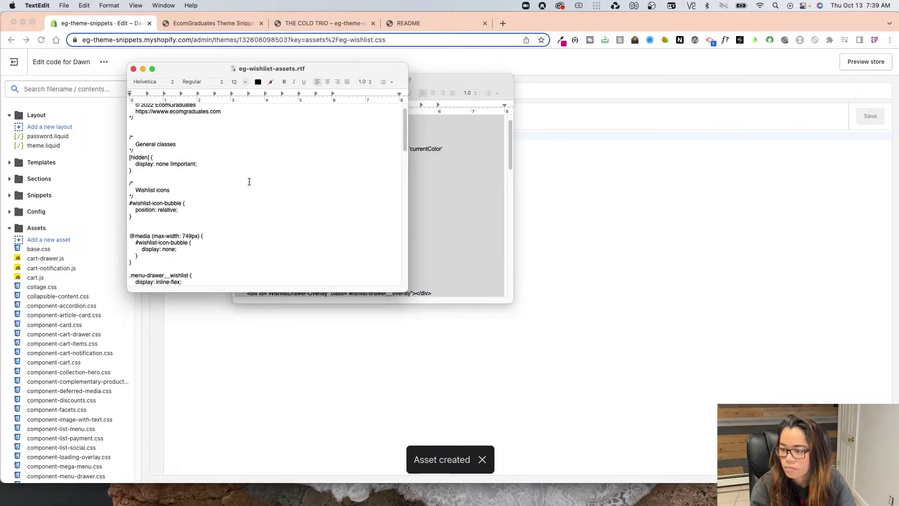
- Paste the wishlist CSS into eg-wishlist.css and save it
key(super+a)
key(super+c)
key(super+Tab)
key(super+v)
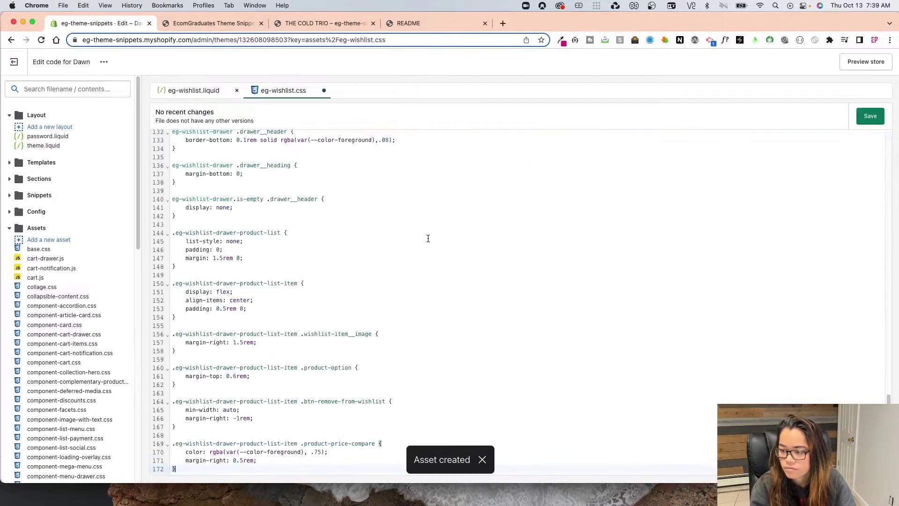
key(super+s)
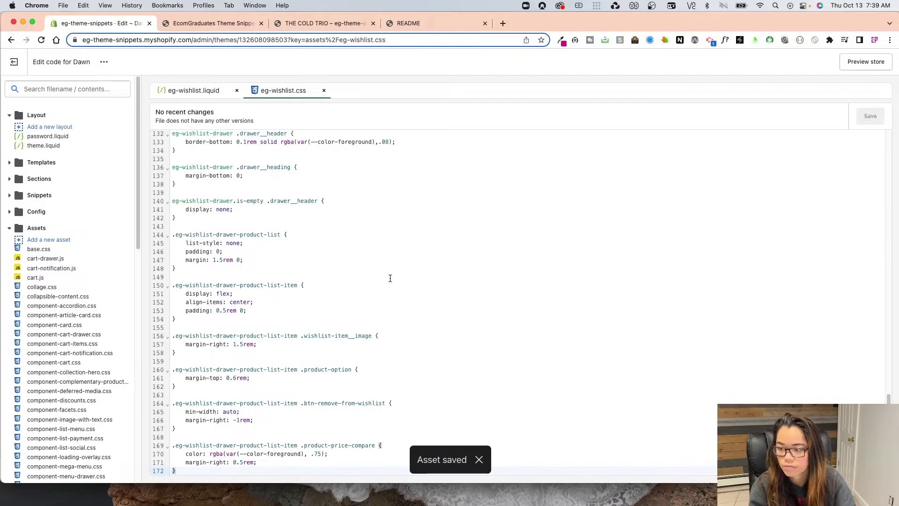
- Look up the wishlist.js file name in the installation guide
click(418, 25)
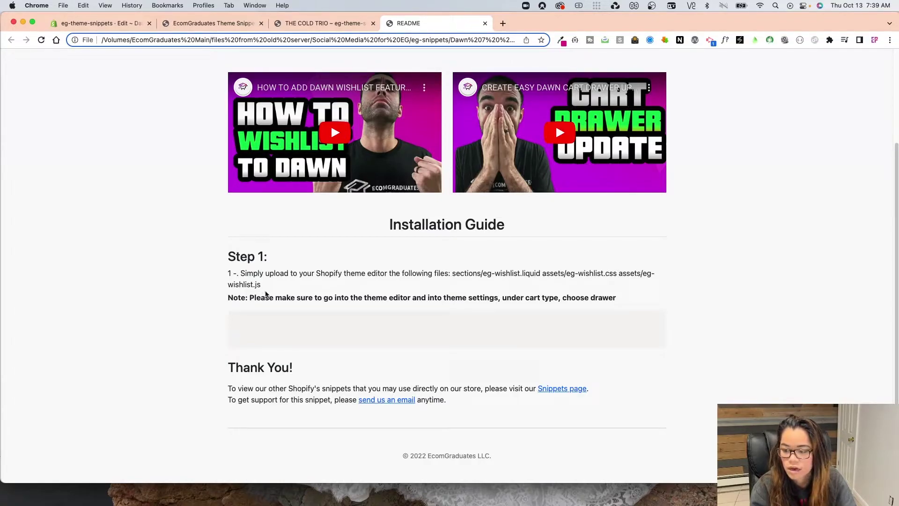
drag(266, 293, 225, 286)
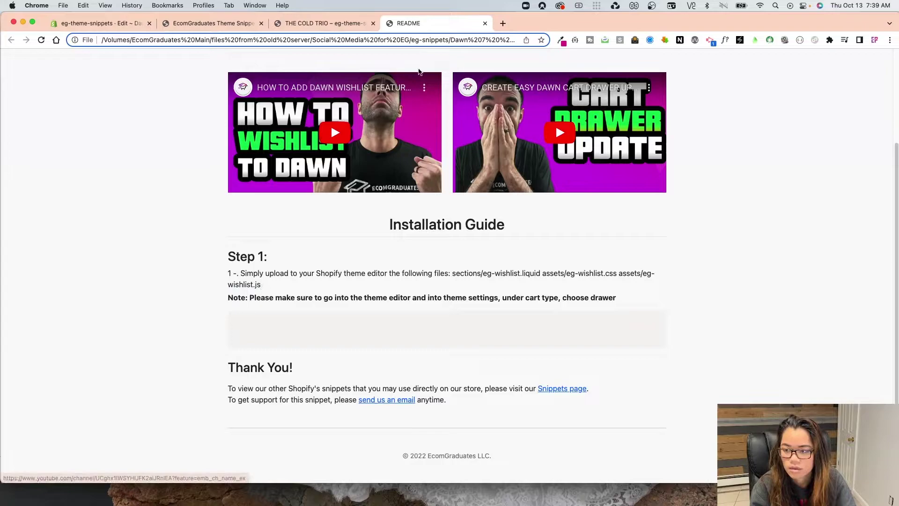
click(123, 25)
- Create a blank asset with js extension named eg-wishlist.js
click(48, 239)
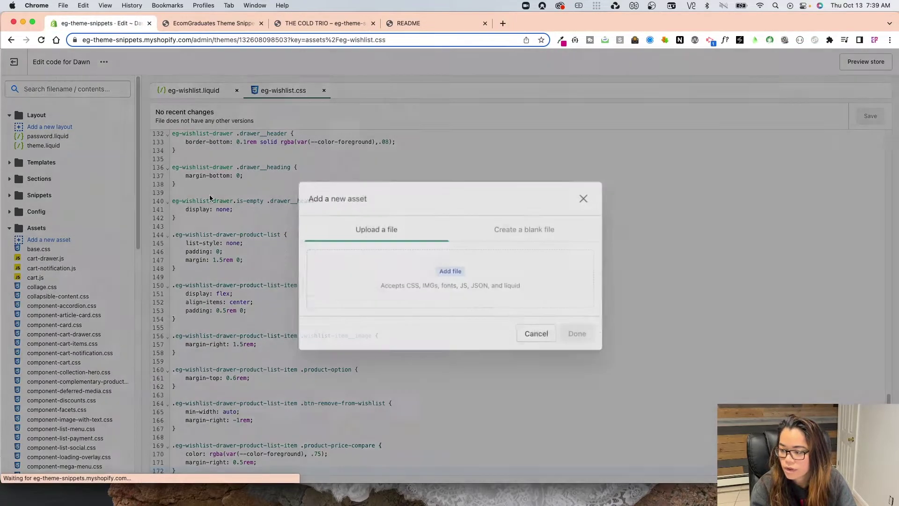
click(523, 228)
click(362, 266)
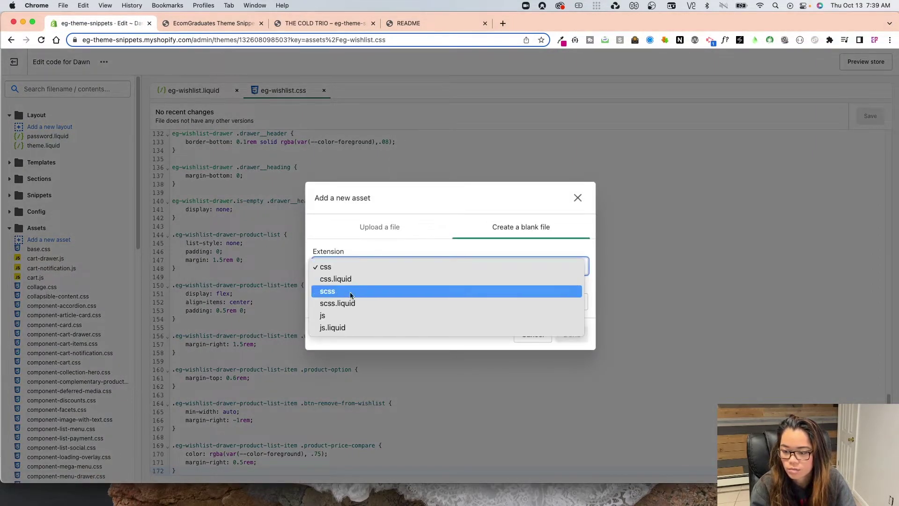
click(341, 316)
click(339, 301)
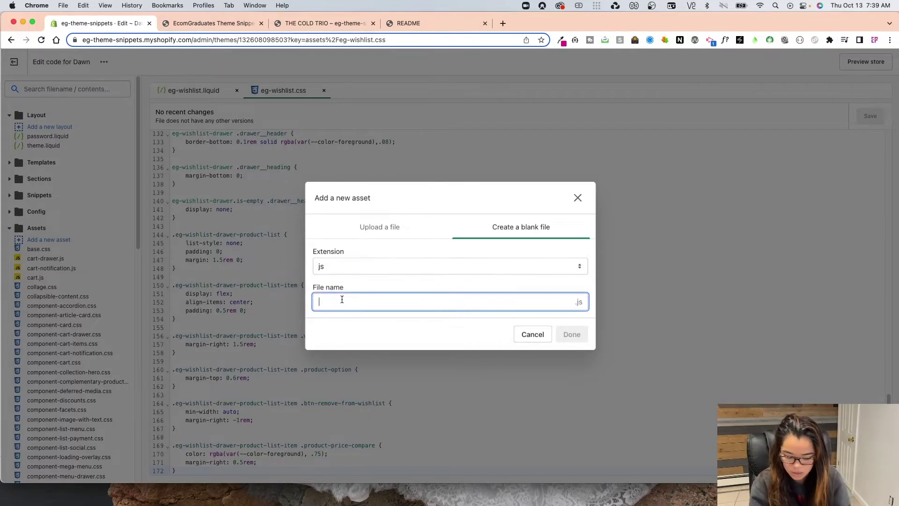
text(eg-wishl)
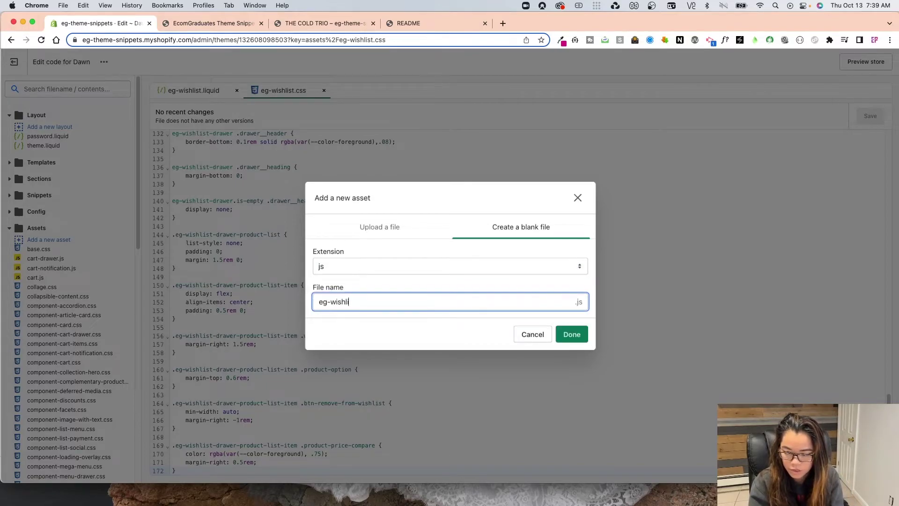
text(ist)
click(567, 335)
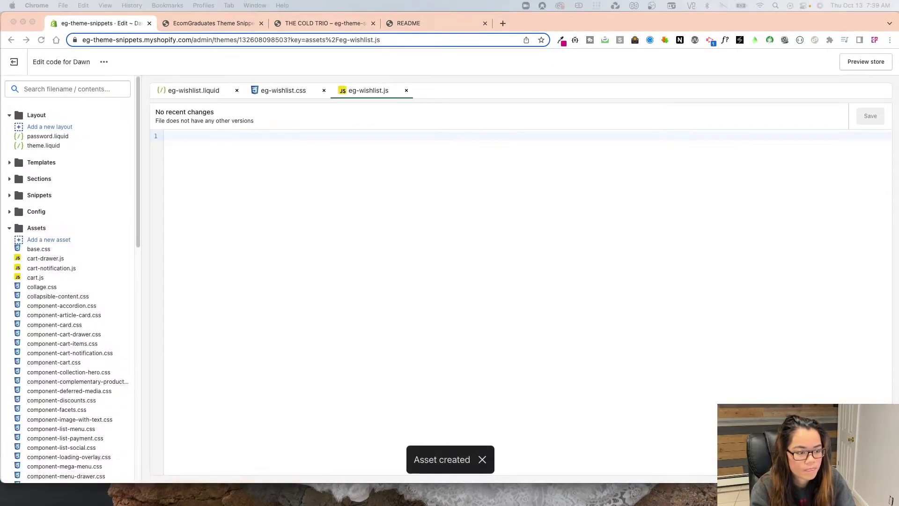
- Fill eg-wishlist.js with the wishlist JavaScript code from TextEdit
key(super+Tab)
key(super+a)
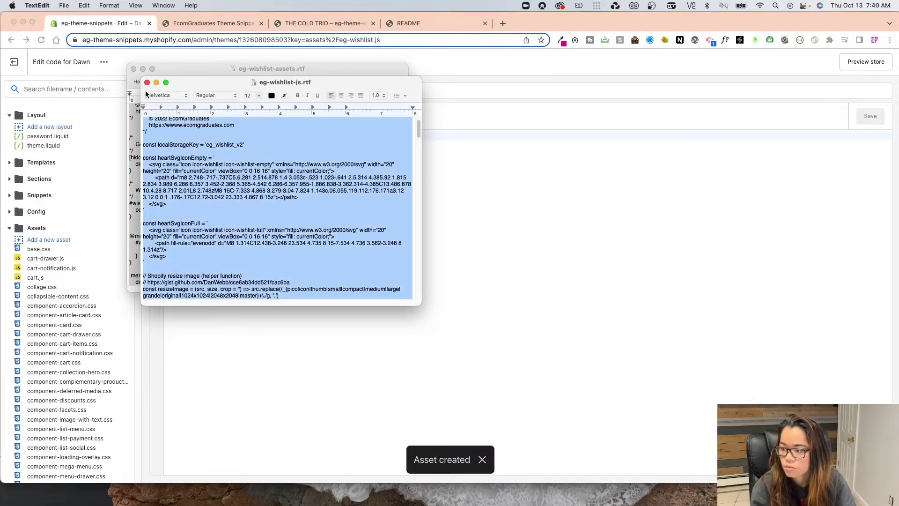
click(147, 82)
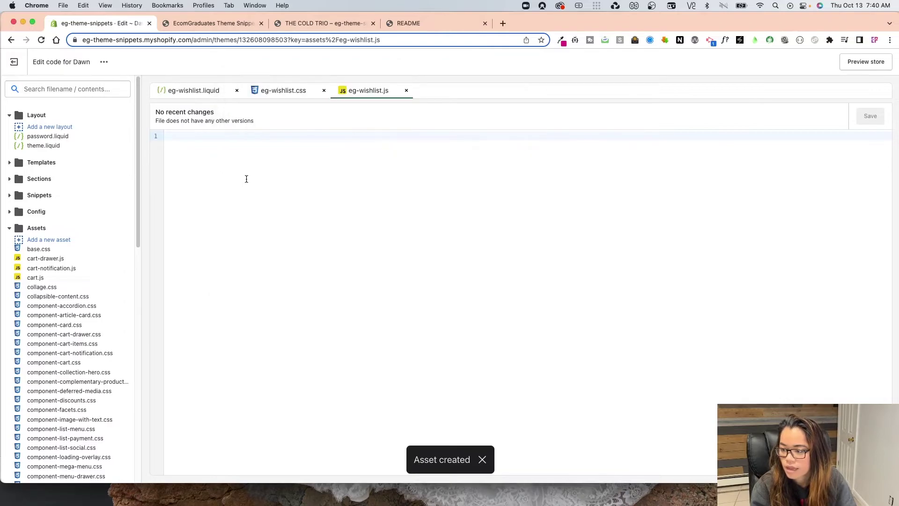
scroll(205, 209, up, 1)
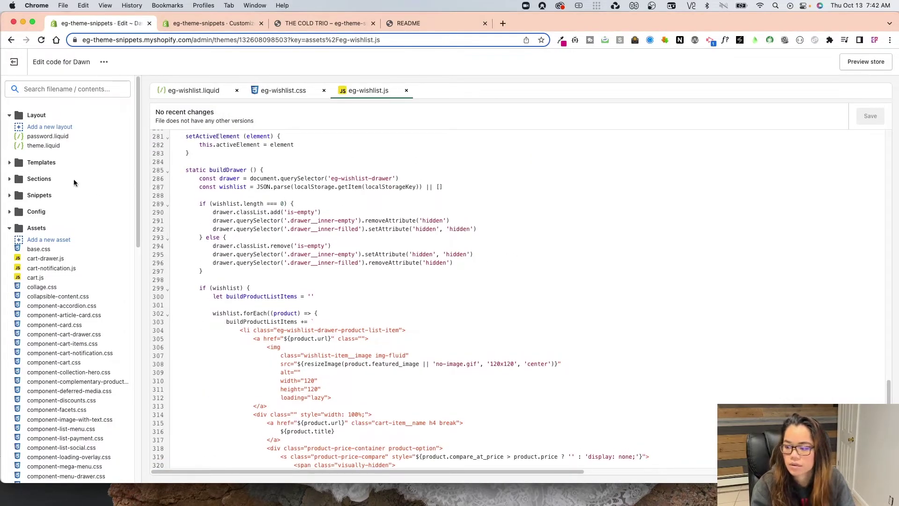
- Open Layout theme.liquid and find the footer section tag
click(49, 146)
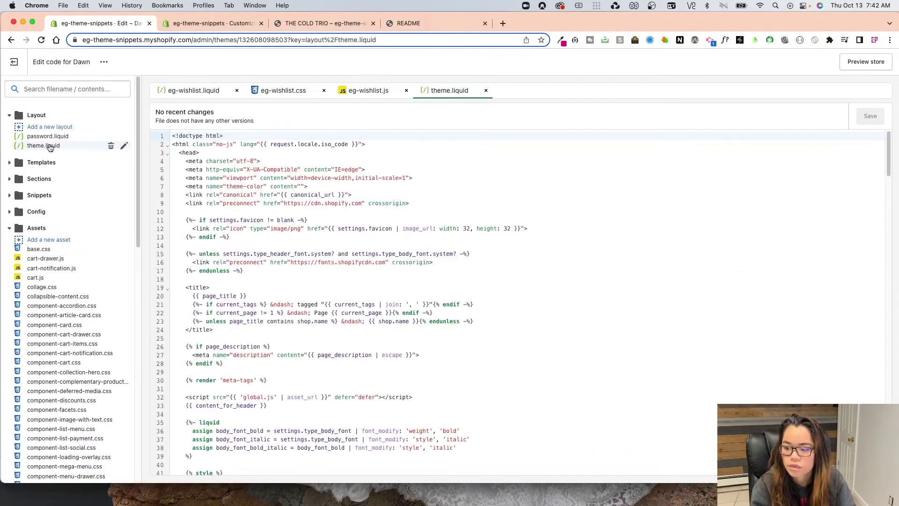
scroll(221, 354, down, 5)
scroll(257, 365, down, 5)
scroll(318, 384, down, 5)
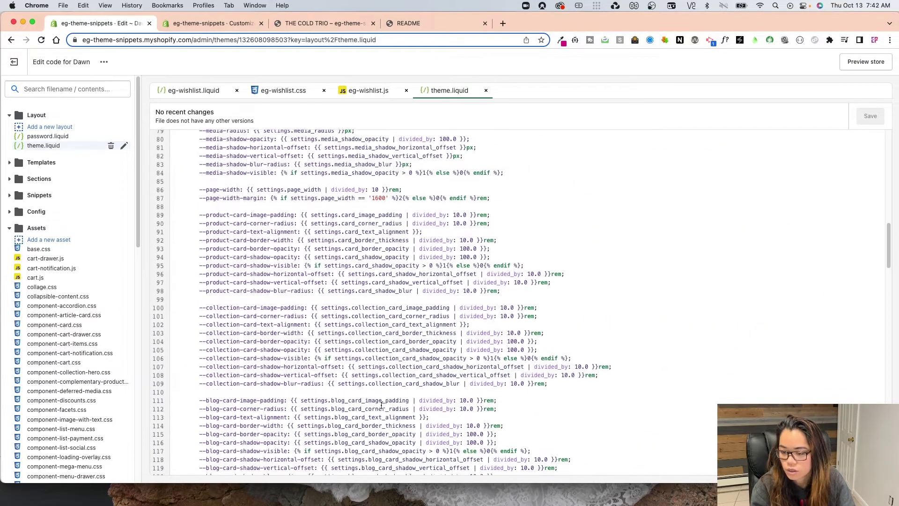
scroll(367, 397, down, 5)
scroll(361, 396, down, 5)
scroll(352, 393, down, 10)
scroll(342, 391, down, 5)
scroll(336, 389, down, 3)
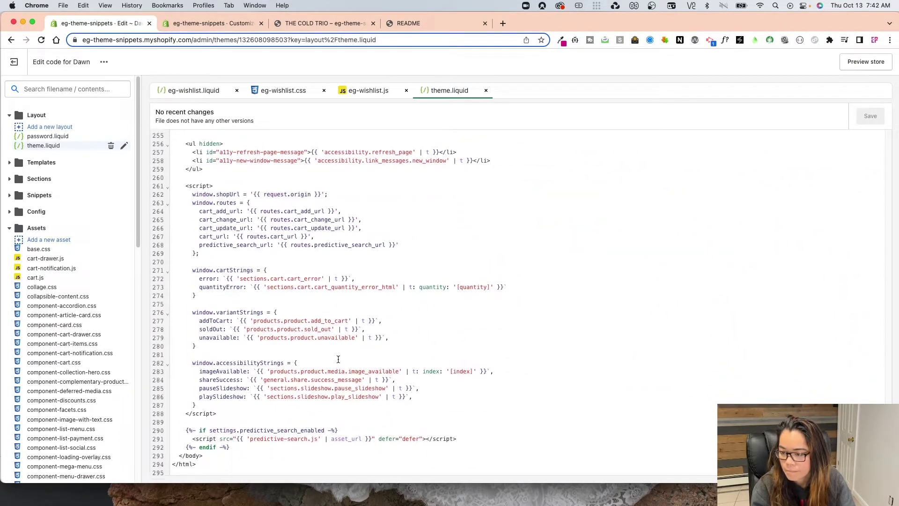
scroll(333, 374, up, 5)
scroll(330, 361, up, 1)
scroll(324, 341, up, 5)
scroll(324, 342, up, 1)
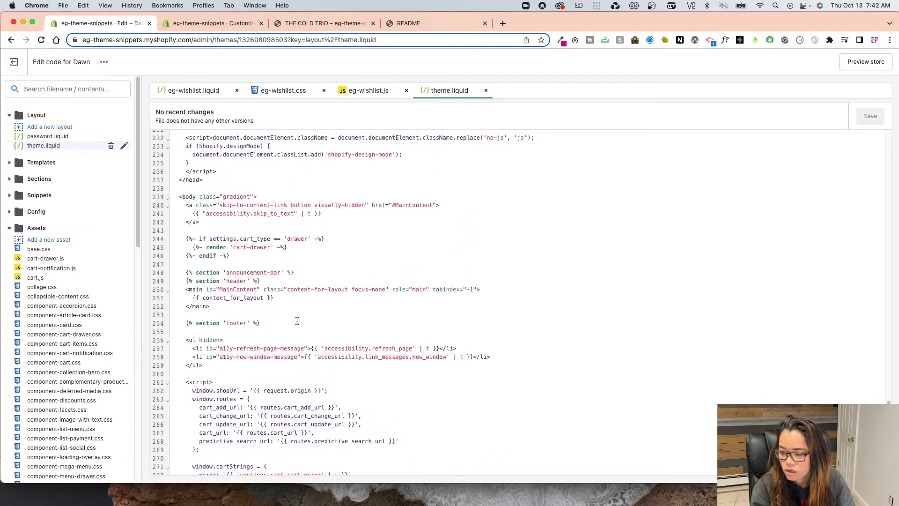
- Add {% section 'eg-wishlist' %} below the footer section and save theme.liquid
click(259, 320)
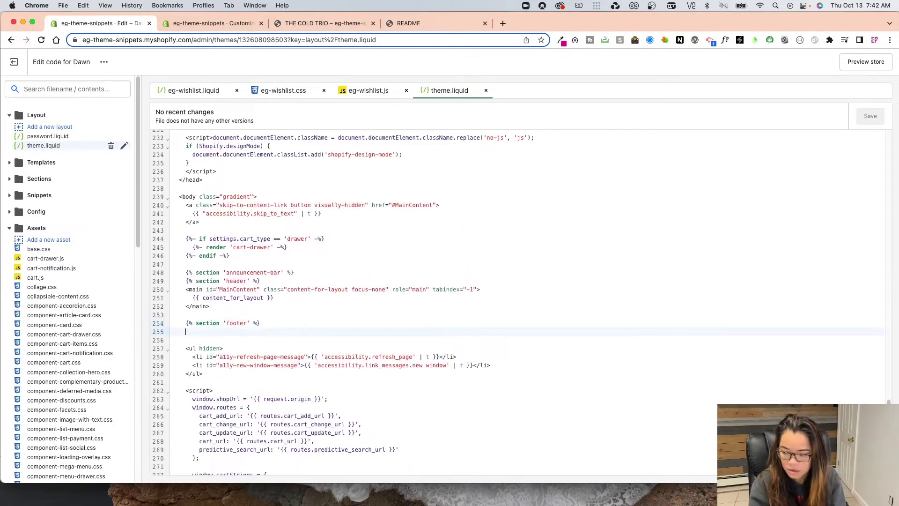
key(Return)
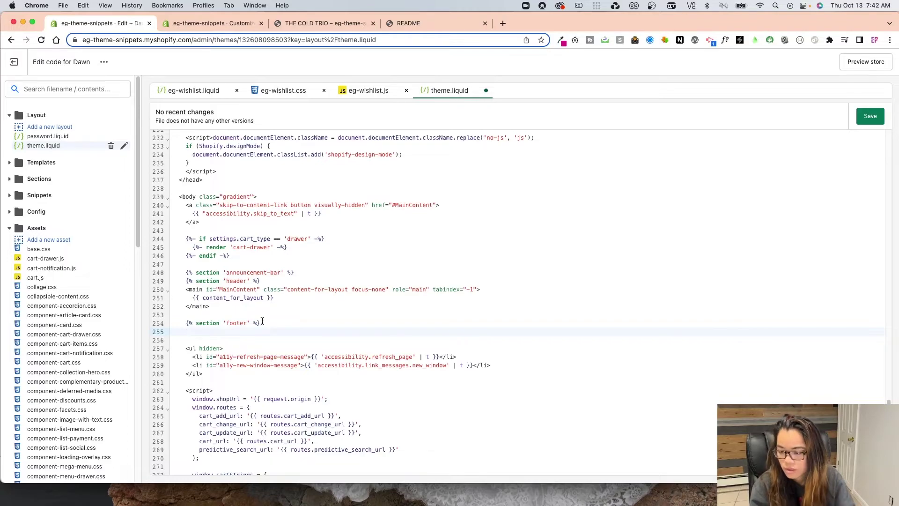
triple_click(211, 316)
click(233, 331)
key(super+v)
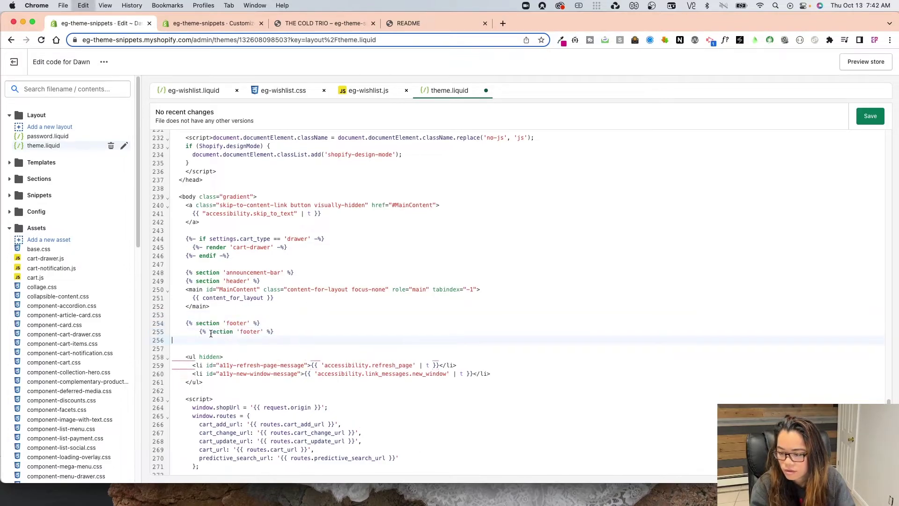
double_click(241, 332)
text(eg-wih)
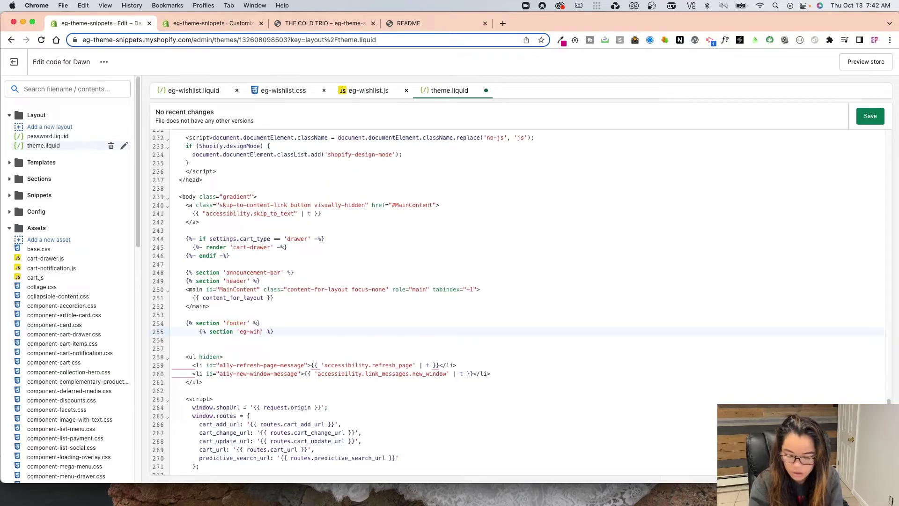
key(BackSpace)
key(BackSpace)
key(BackSpace)
key(BackSpace)
text(shlist)
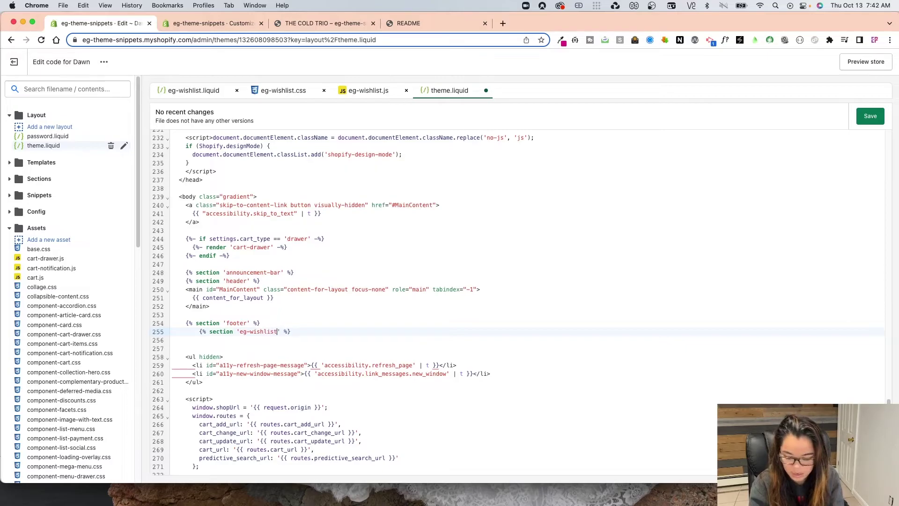
key(Up)
key(super+s)
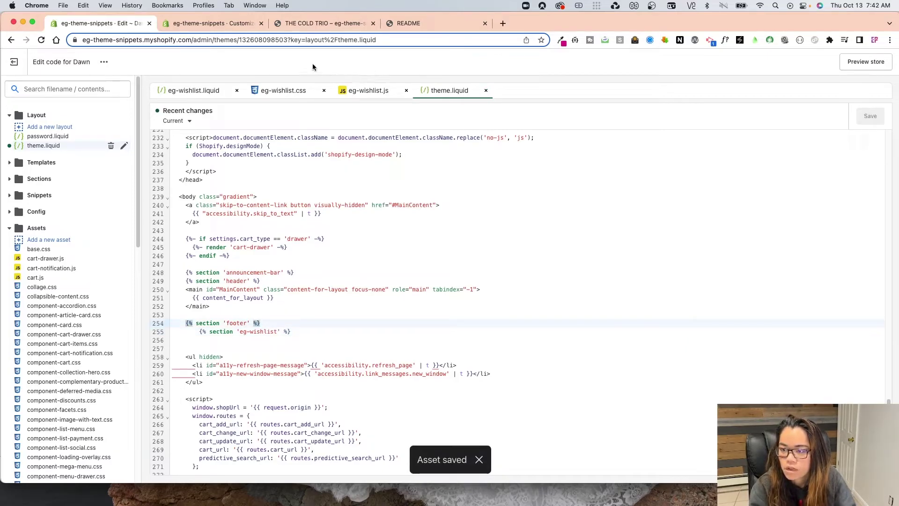
- Reload the theme customizer so the EG Wishlist section appears after the footer
click(234, 24)
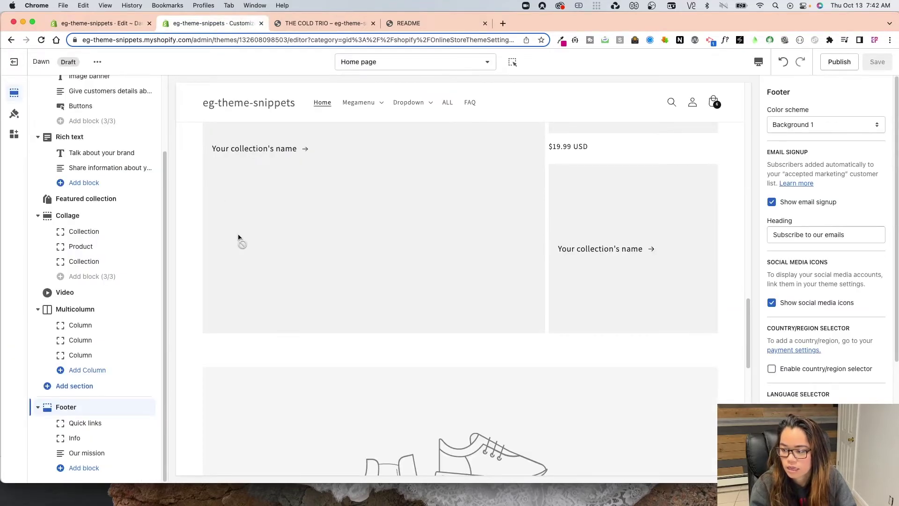
scroll(211, 258, up, 3)
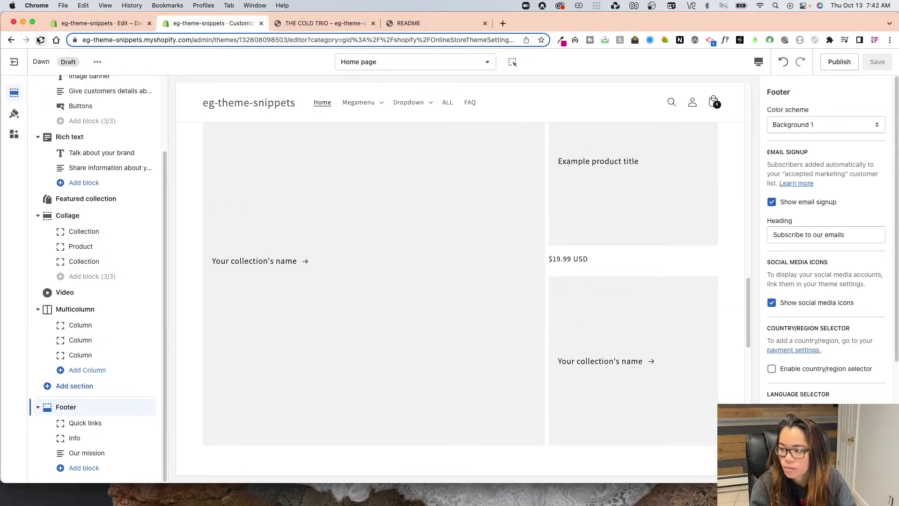
click(41, 39)
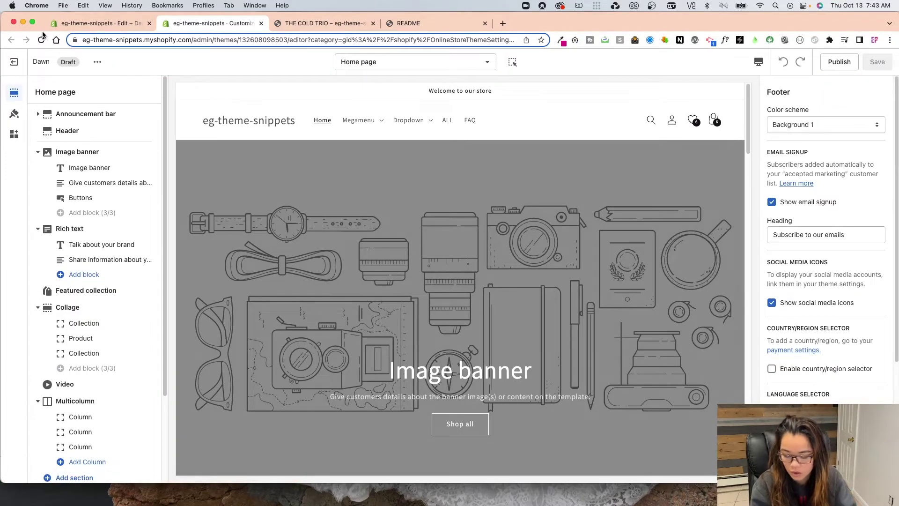
scroll(88, 344, down, 3)
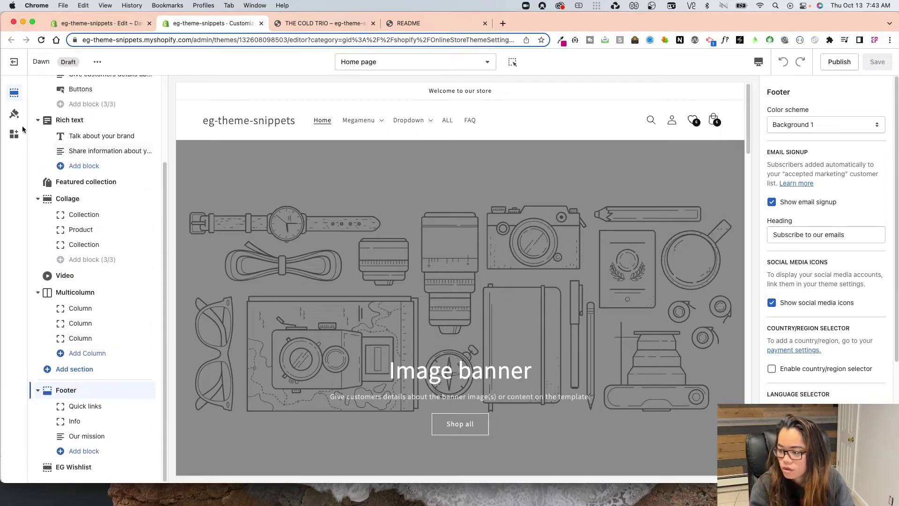
- Keep the cart type set to Drawer in Theme settings > Cart
click(14, 111)
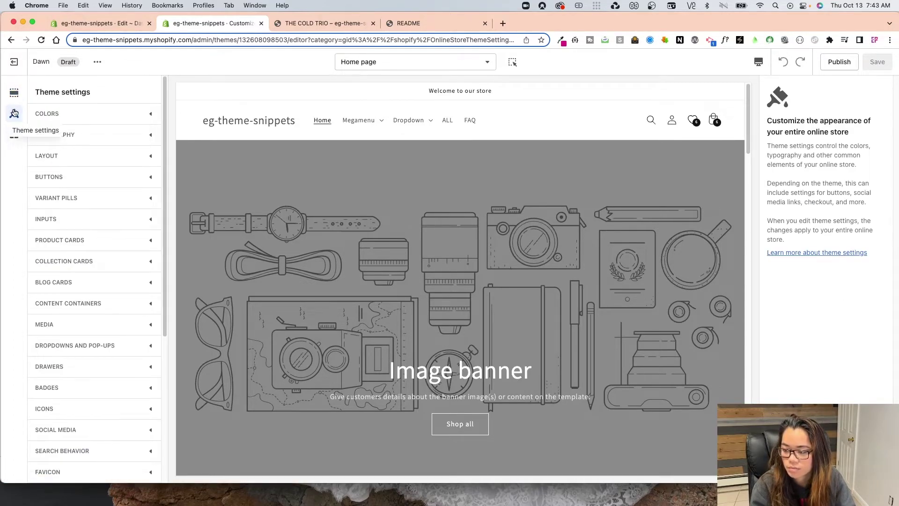
scroll(89, 382, down, 3)
click(44, 386)
scroll(52, 294, down, 2)
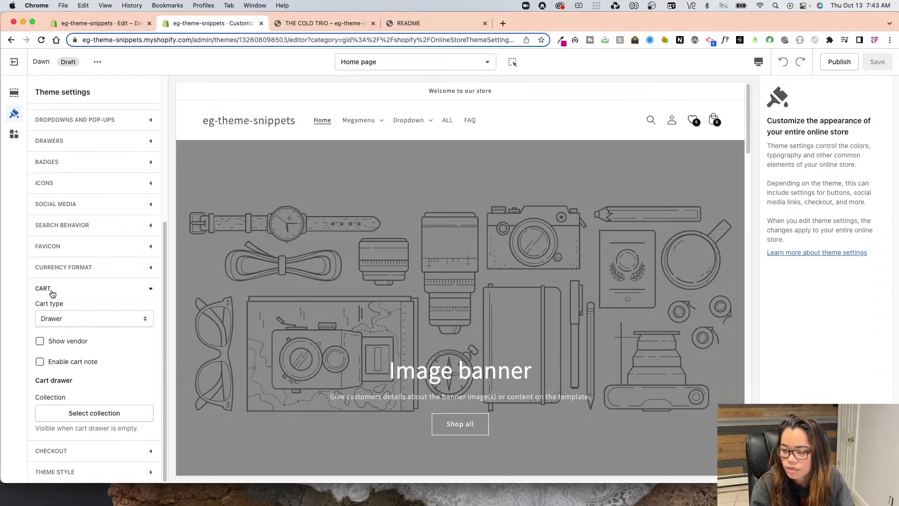
click(68, 319)
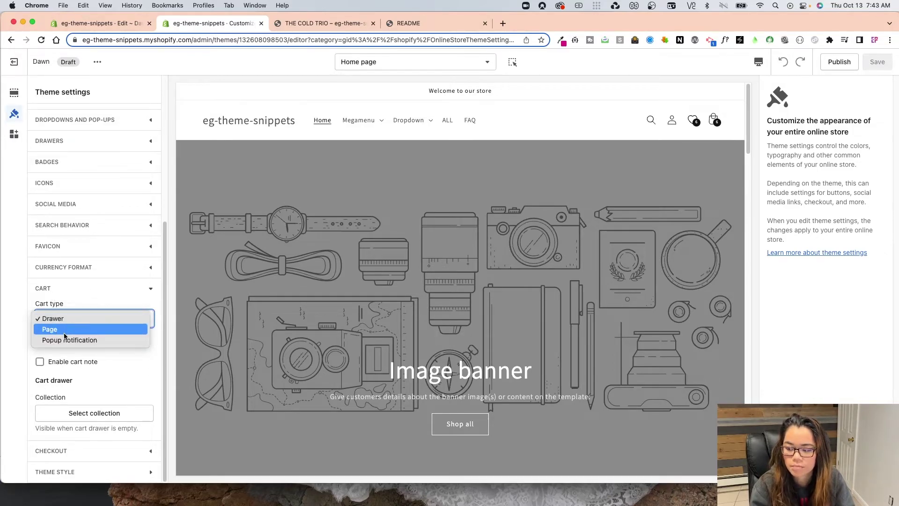
click(74, 318)
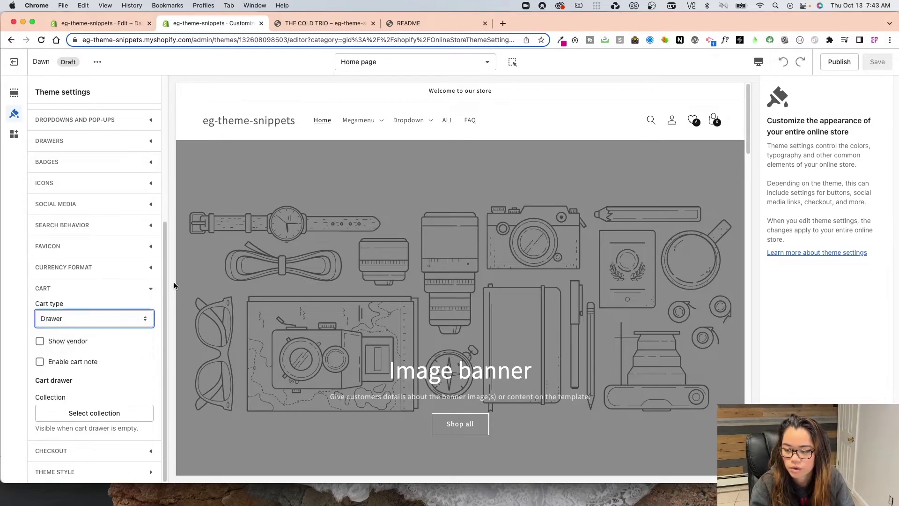
- Open and close the wishlist drawer from the heart icon in the theme preview
click(758, 61)
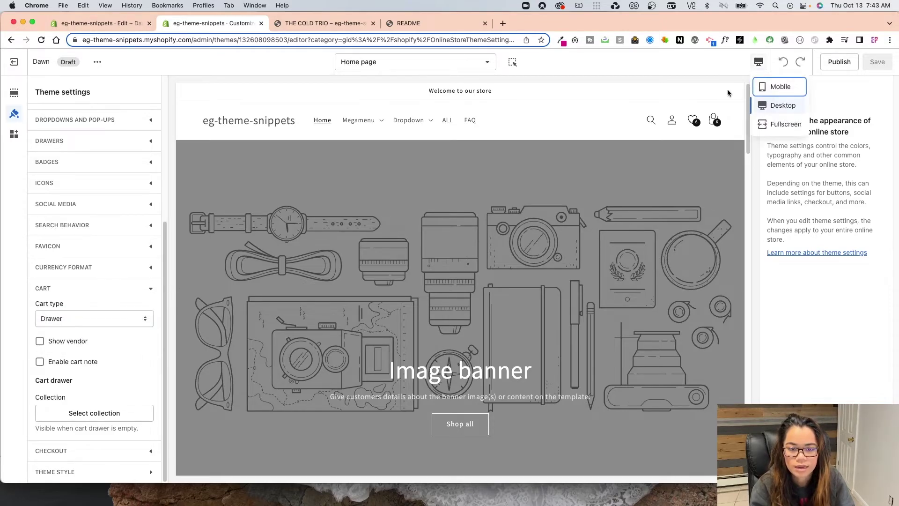
click(693, 120)
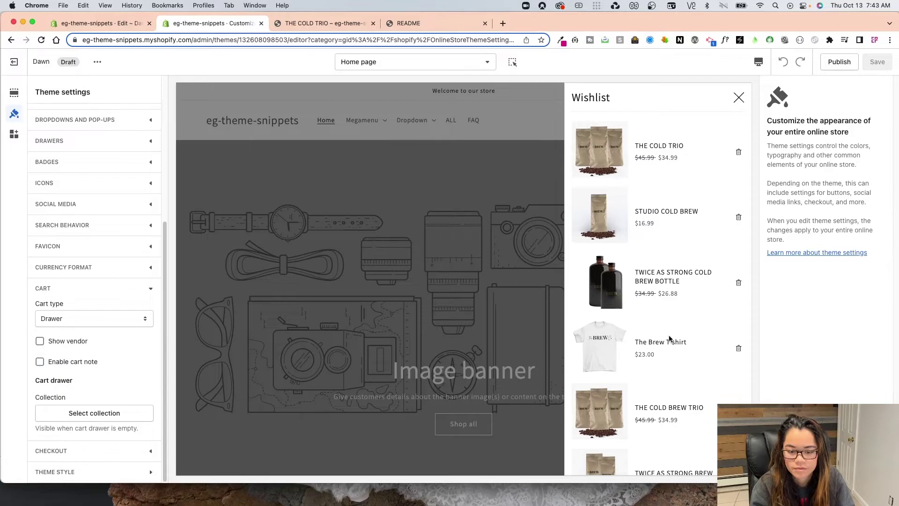
click(460, 263)
scroll(662, 244, down, 5)
scroll(662, 241, down, 5)
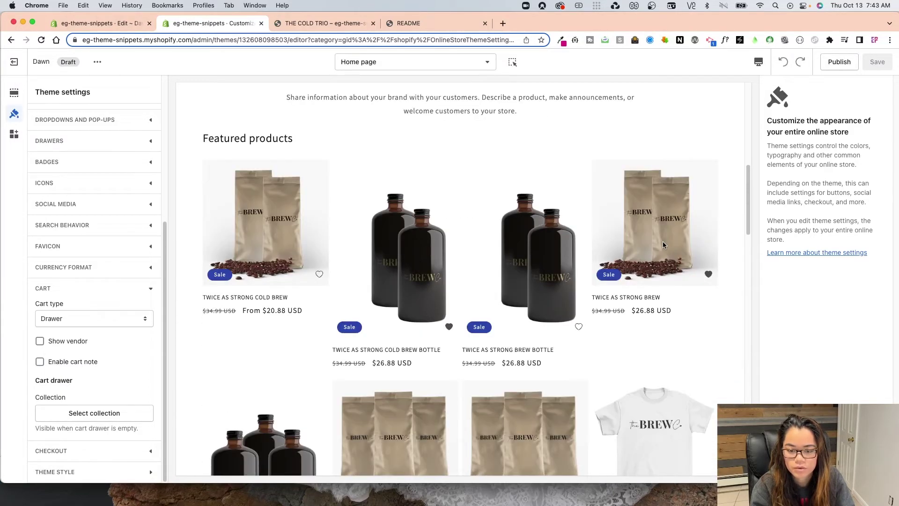
scroll(659, 234, up, 5)
scroll(655, 228, up, 5)
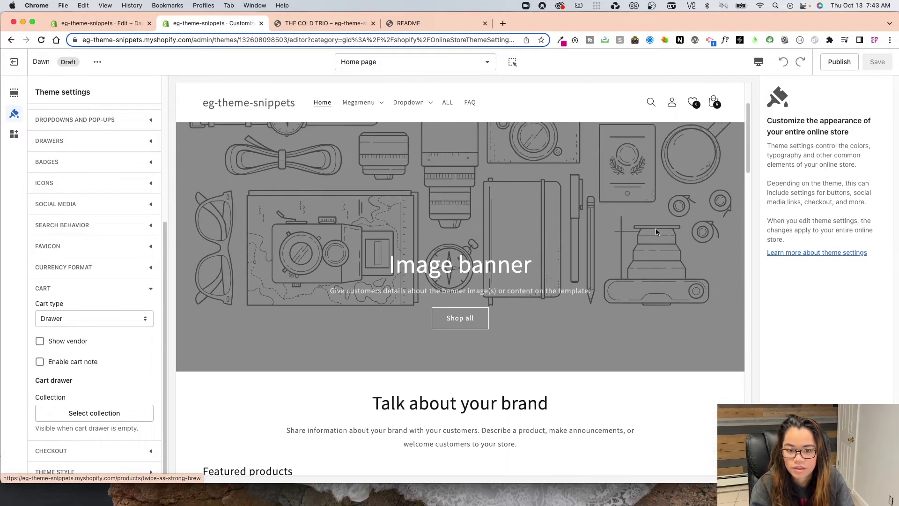
- Reopen the preview's wishlist drawer and open the Studio Cold Brew product from it
click(693, 102)
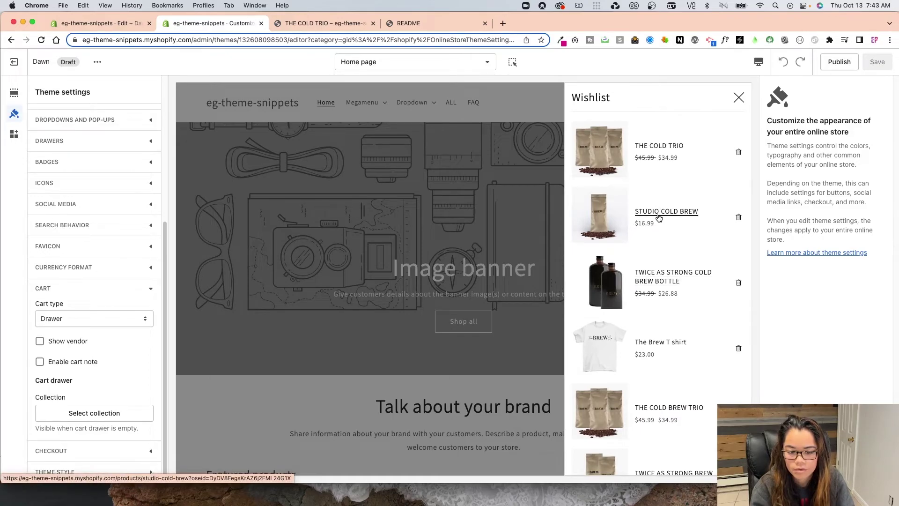
click(657, 213)
click(758, 62)
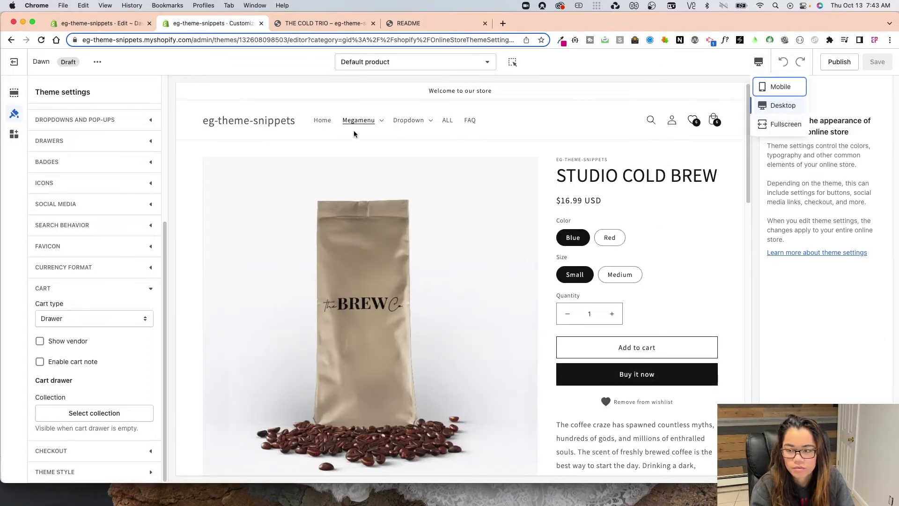
- Check the wishlist drawer opens and closes on the live storefront home page
click(289, 26)
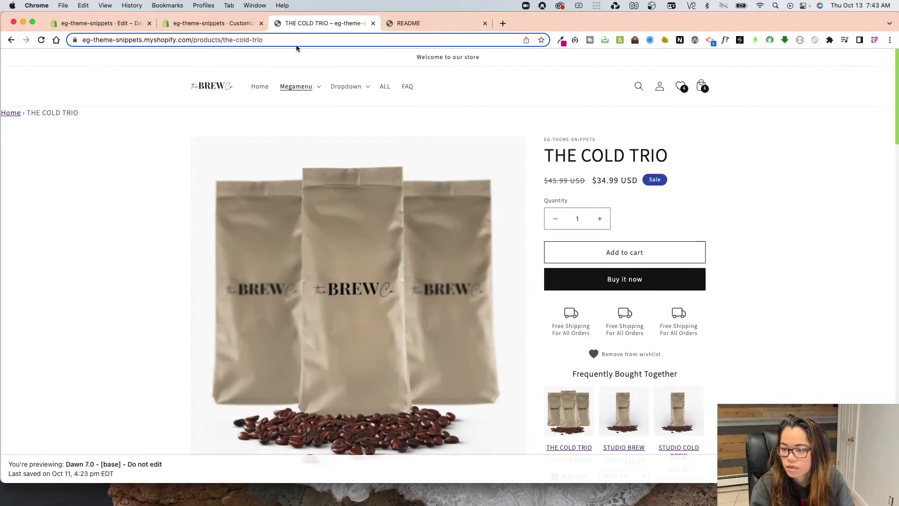
click(210, 86)
click(683, 90)
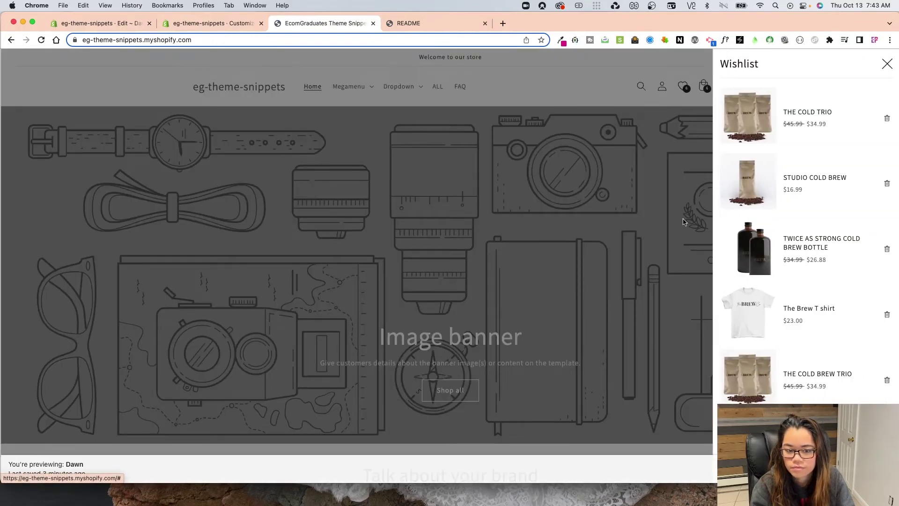
click(596, 325)
scroll(581, 315, down, 10)
scroll(581, 315, down, 3)
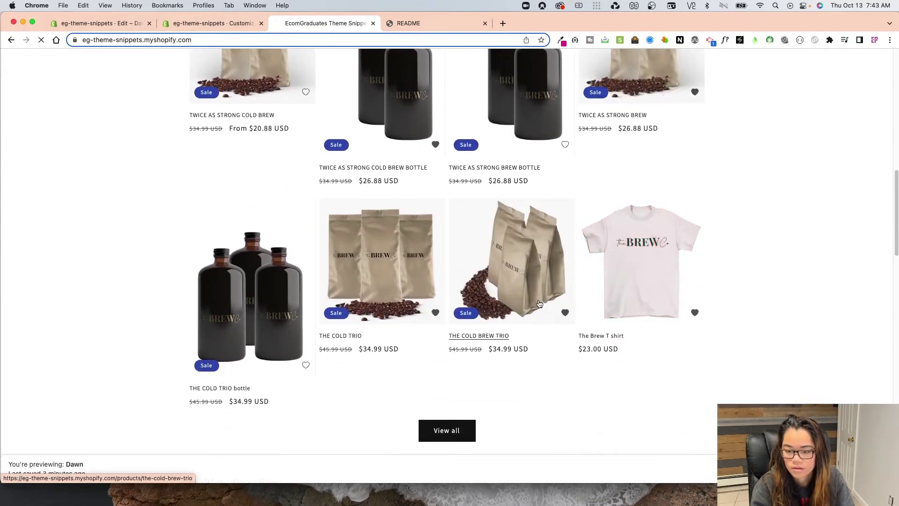
- Remove The Cold Brew Trio from the wishlist on its product page, leaving 5 items
click(529, 283)
scroll(529, 283, down, 6)
scroll(530, 284, up, 1)
scroll(530, 283, up, 5)
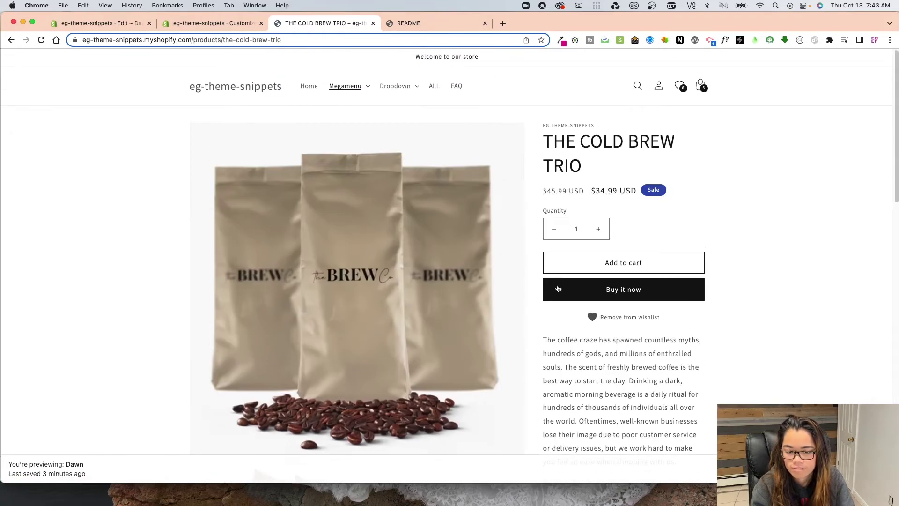
click(622, 323)
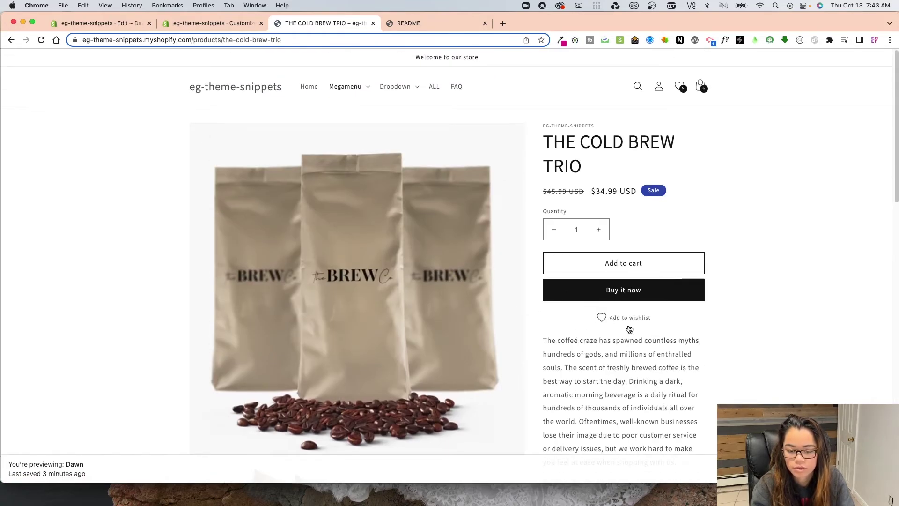